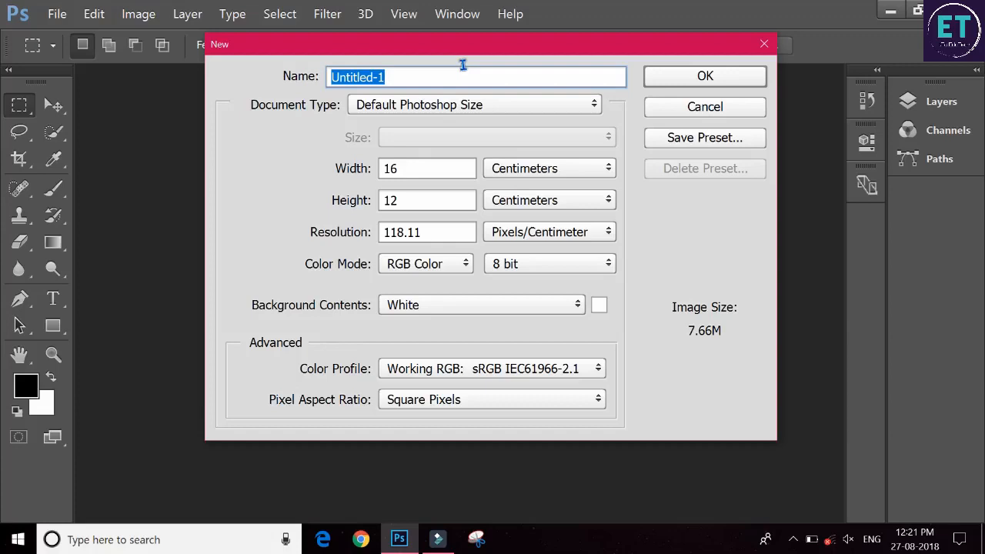
Name the new document "Cus thum - Mi band 2"
text(Cus)
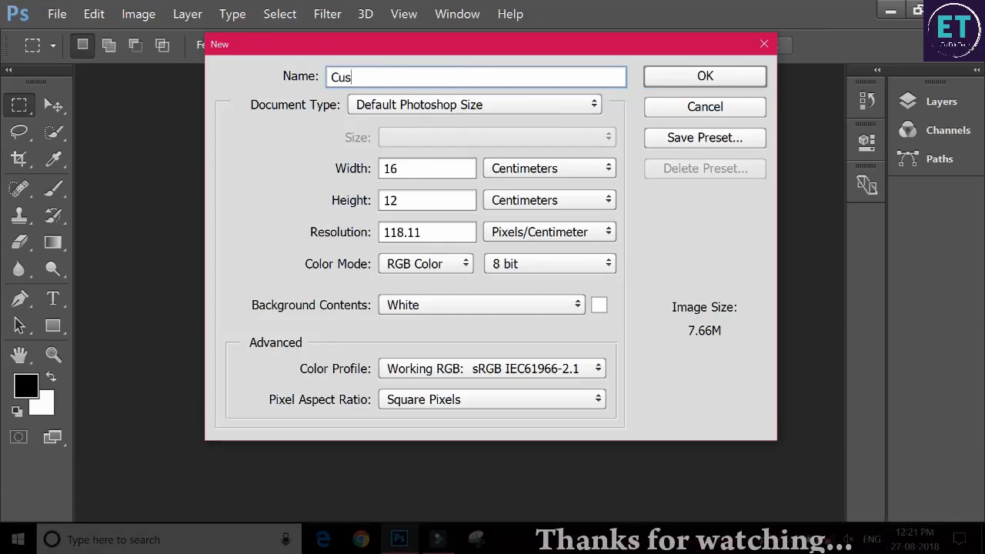
text( thu)
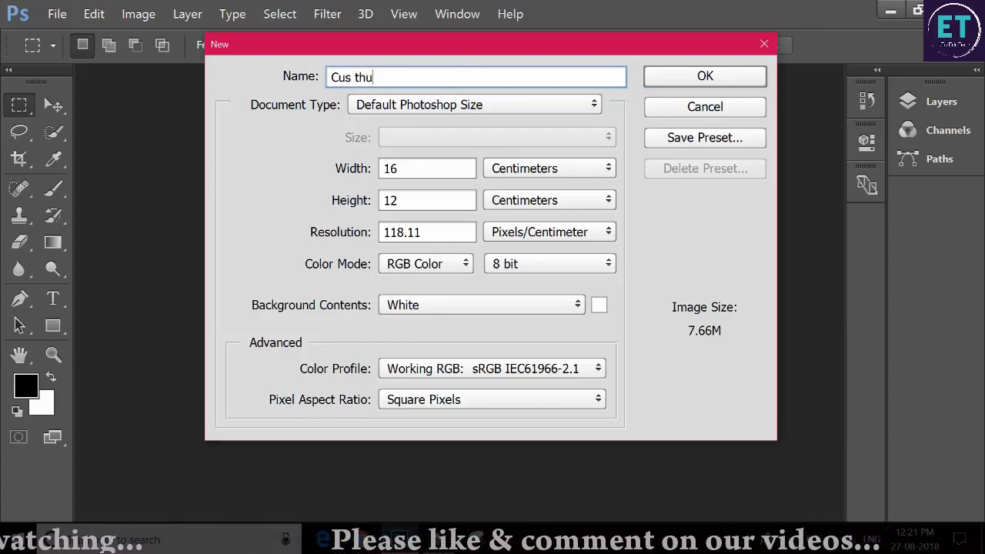
text(m -)
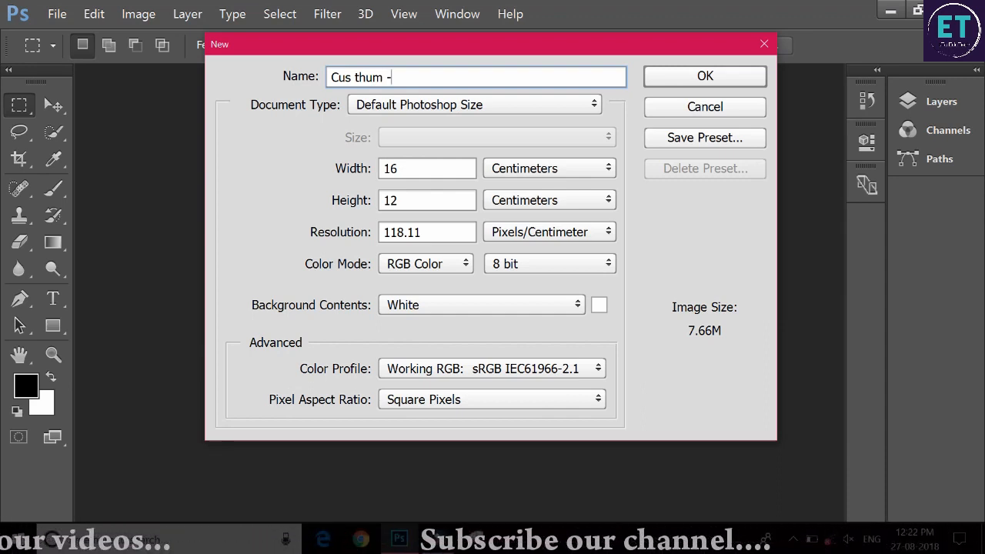
text( MI)
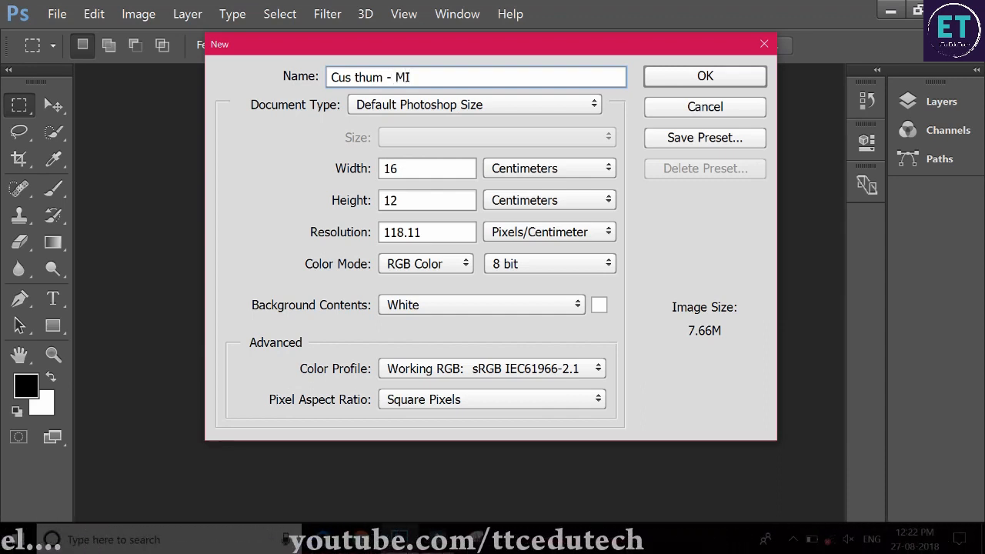
key(BackSpace)
text(-)
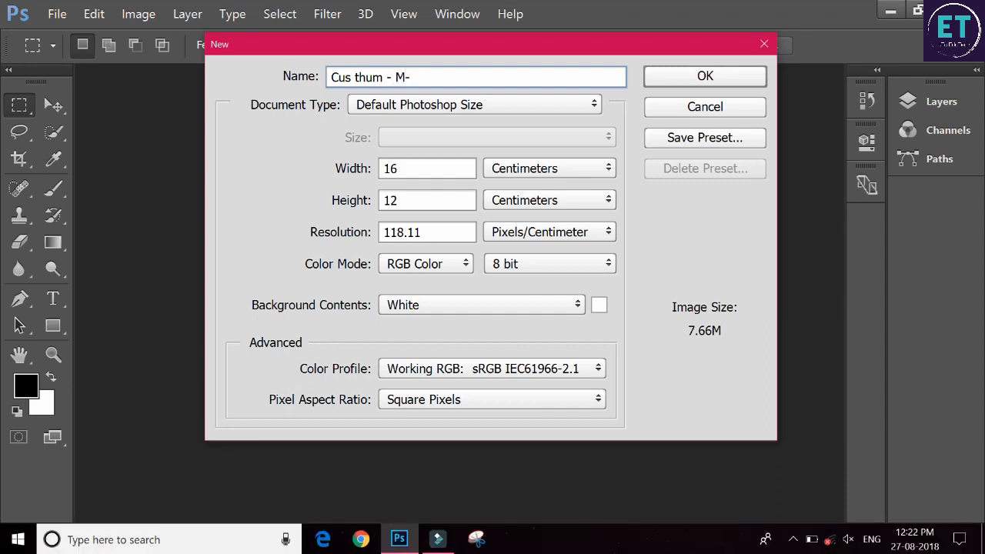
key(BackSpace)
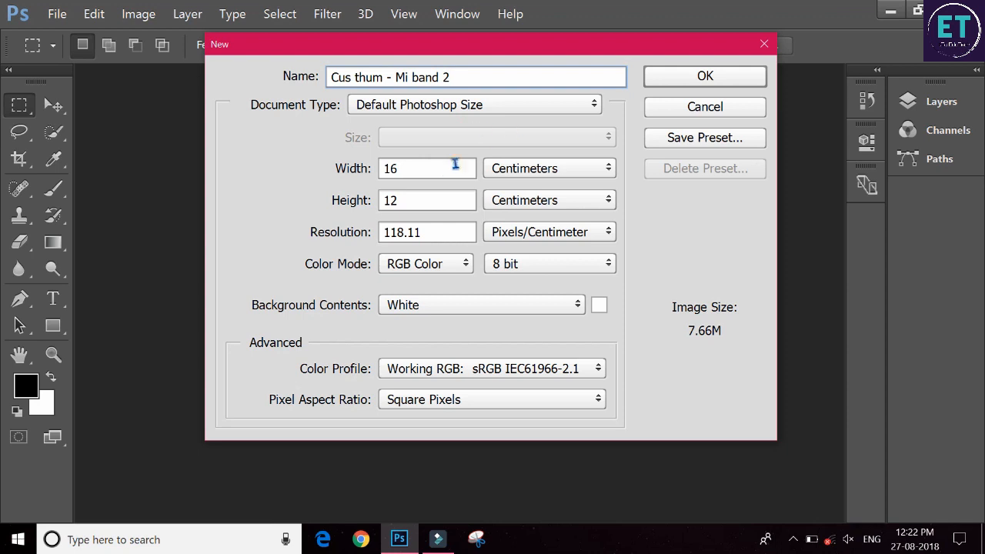
Set the new document's units to pixels and its size to 1280 wide by 720 high
click(595, 174)
click(541, 190)
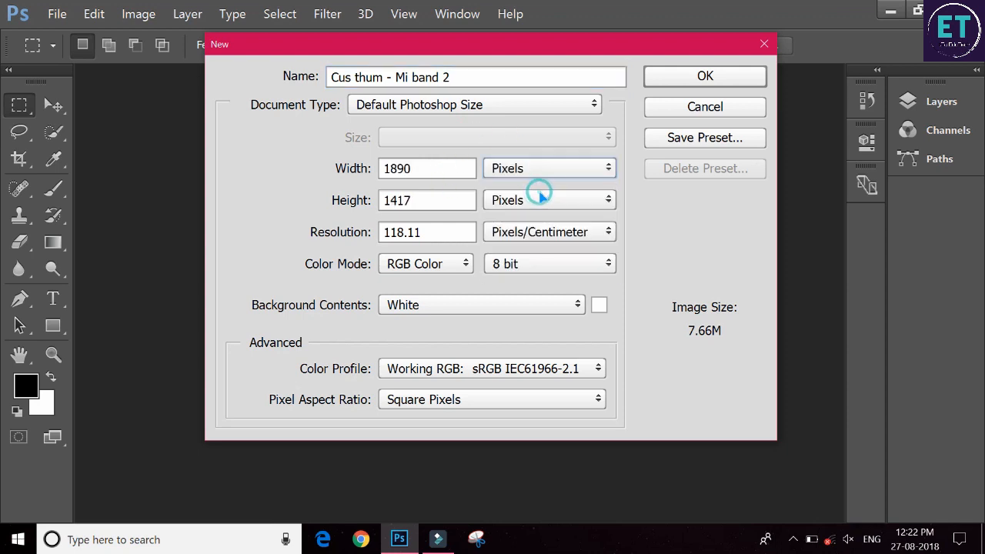
double_click(422, 163)
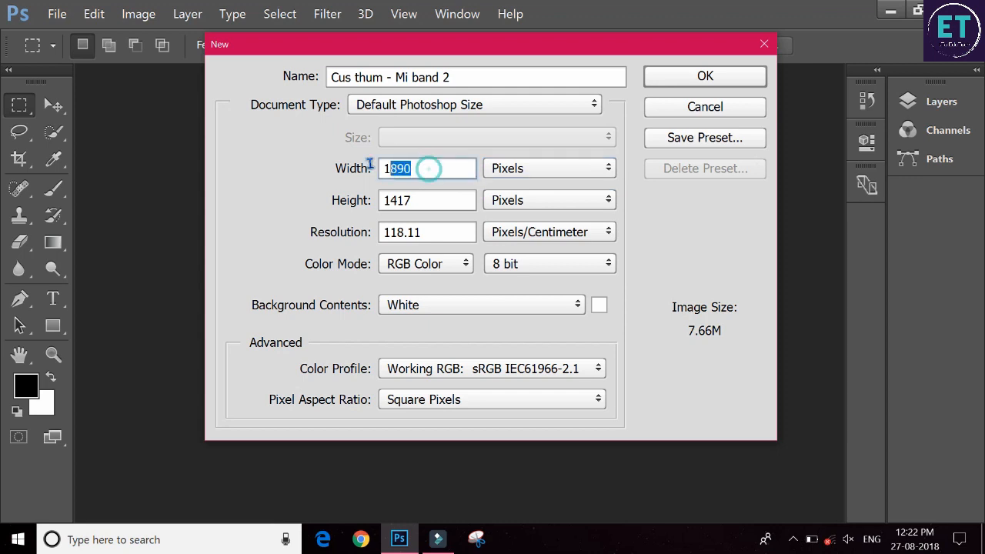
text(129)
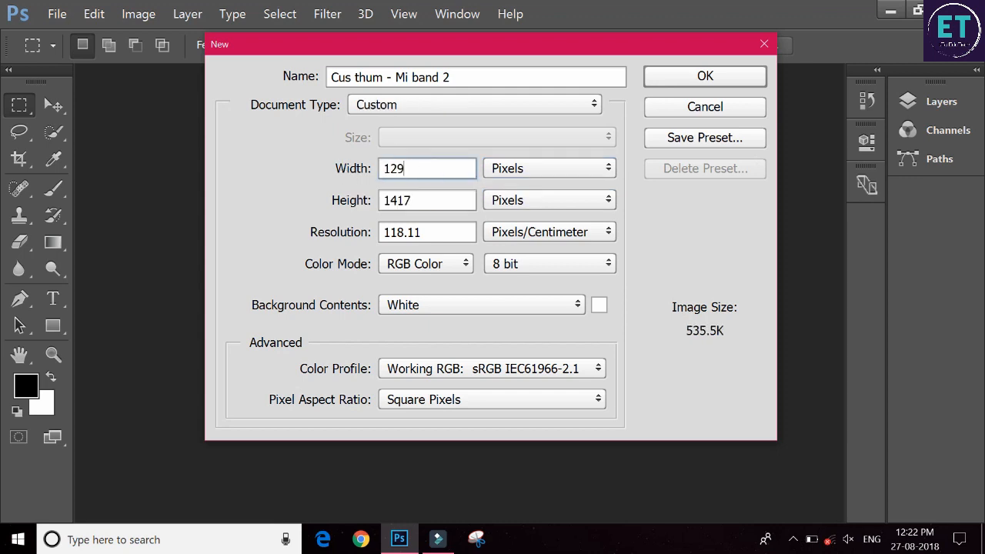
text(80)
key(Tab)
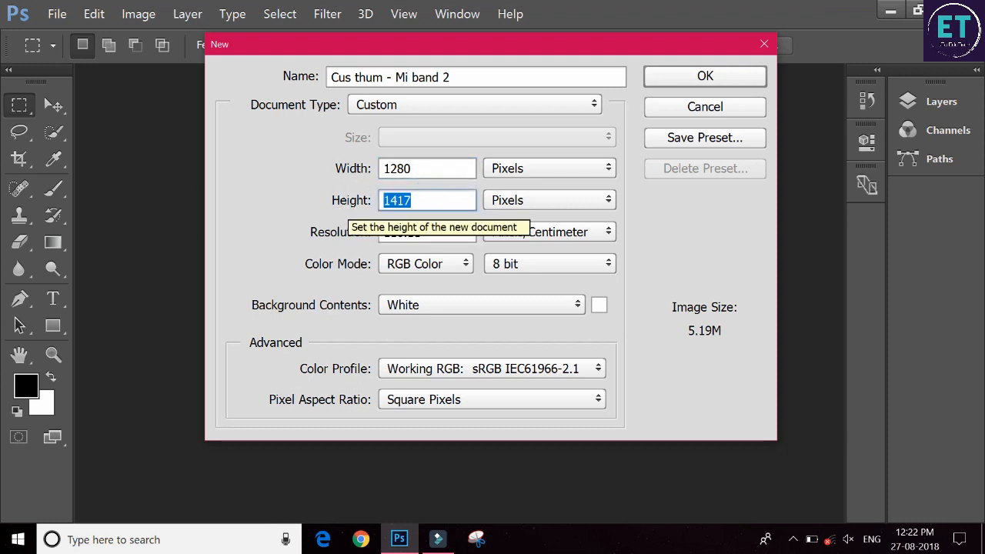
text(720)
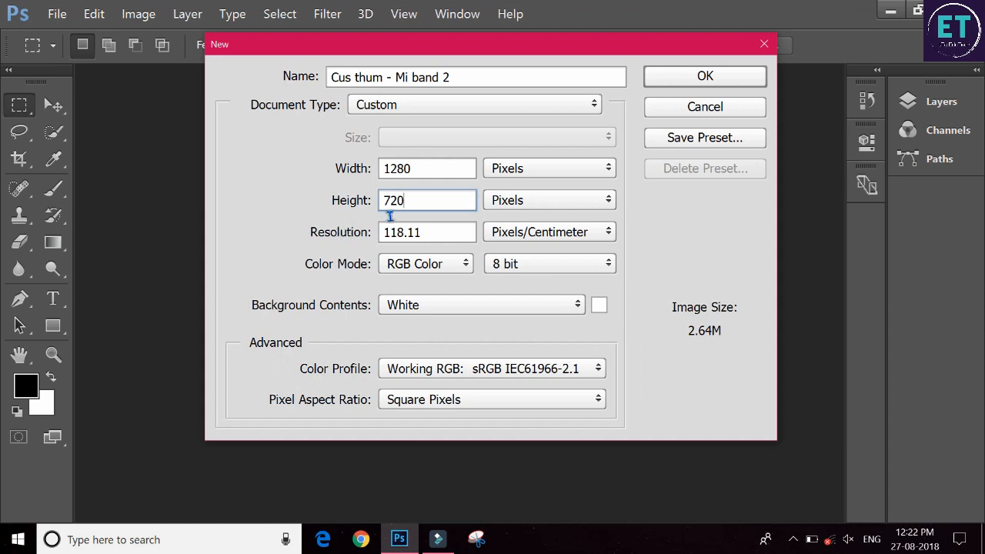
Set the resolution to 72 pixels/centimeter and create the document
key(Tab)
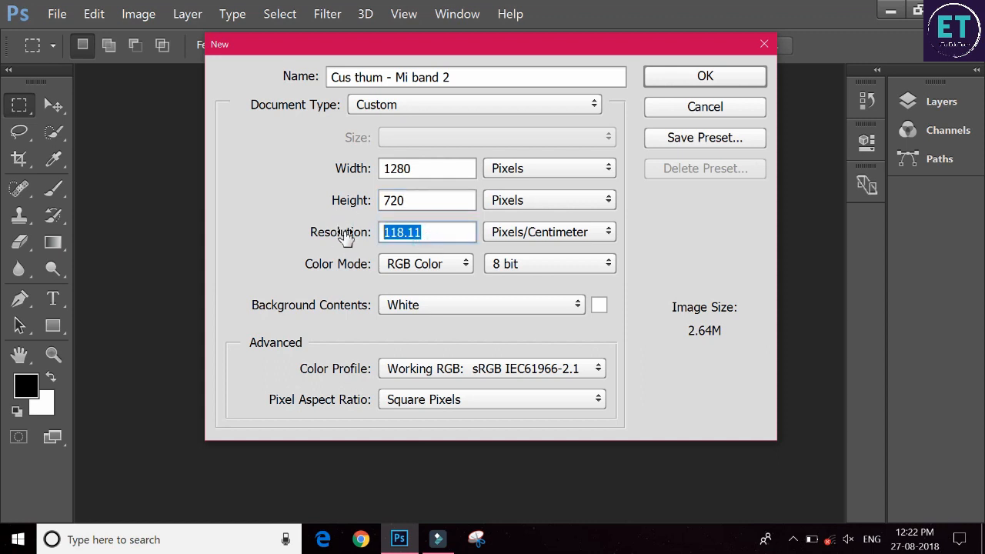
text(72)
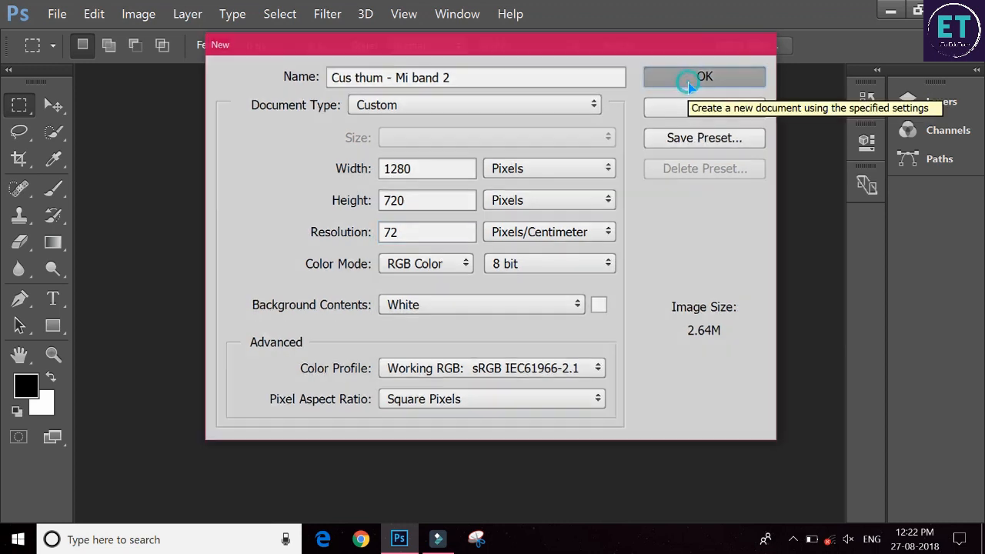
click(682, 76)
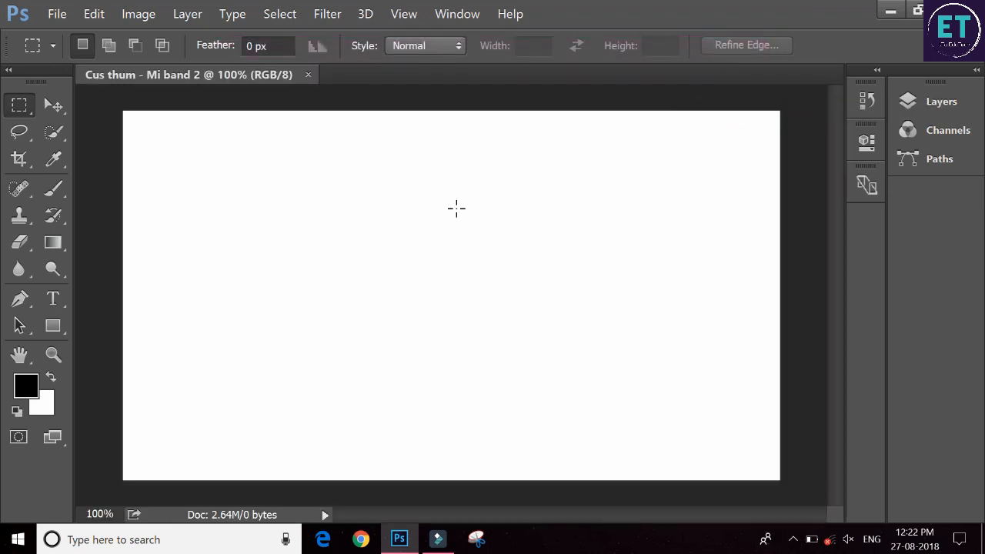
Browse for files to open in the Thum raw folder inside YouTube Drive on the C: drive
click(59, 15)
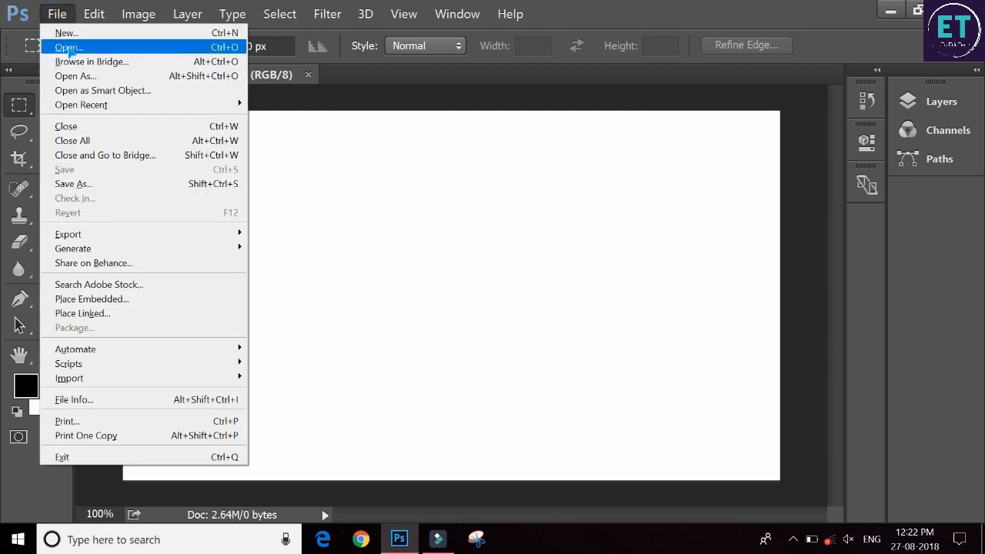
click(65, 47)
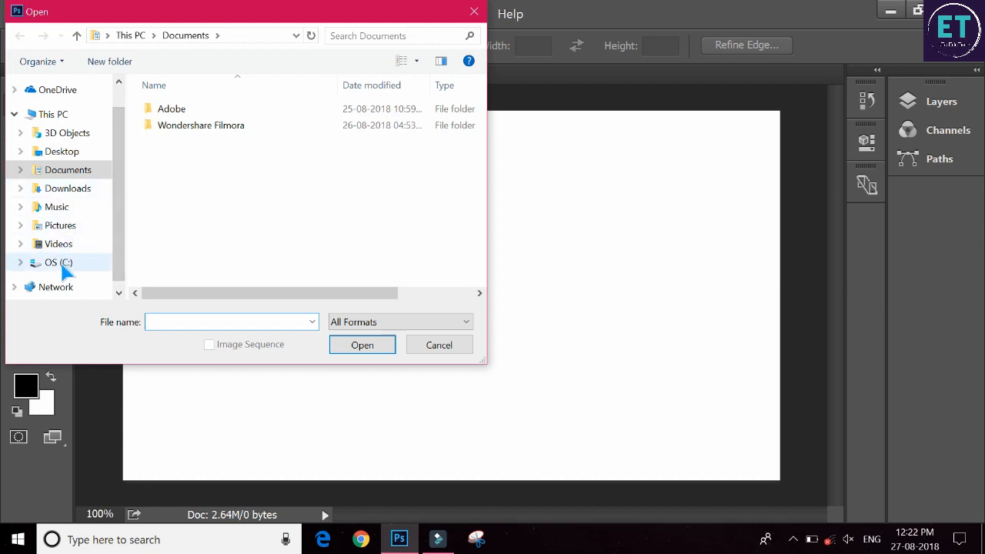
click(98, 262)
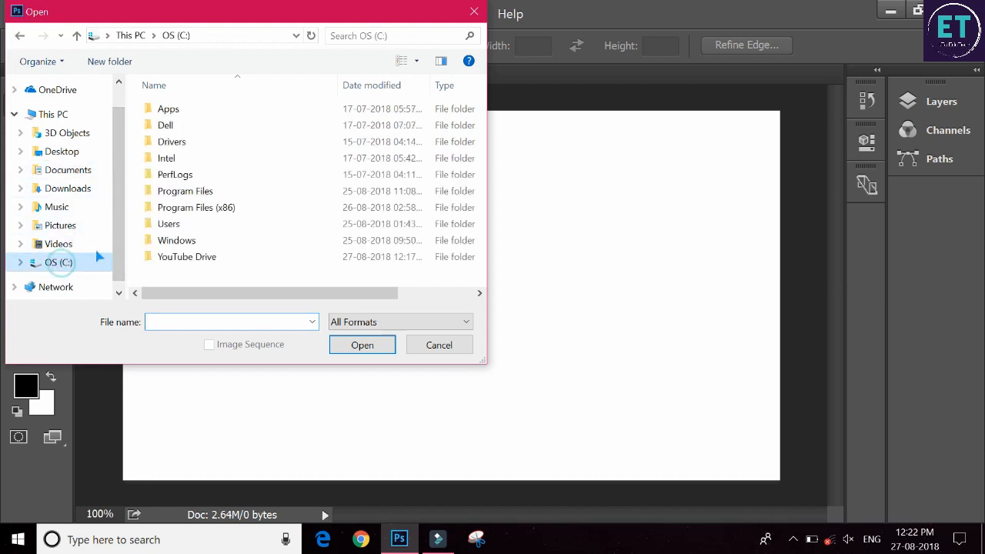
click(191, 262)
double_click(193, 262)
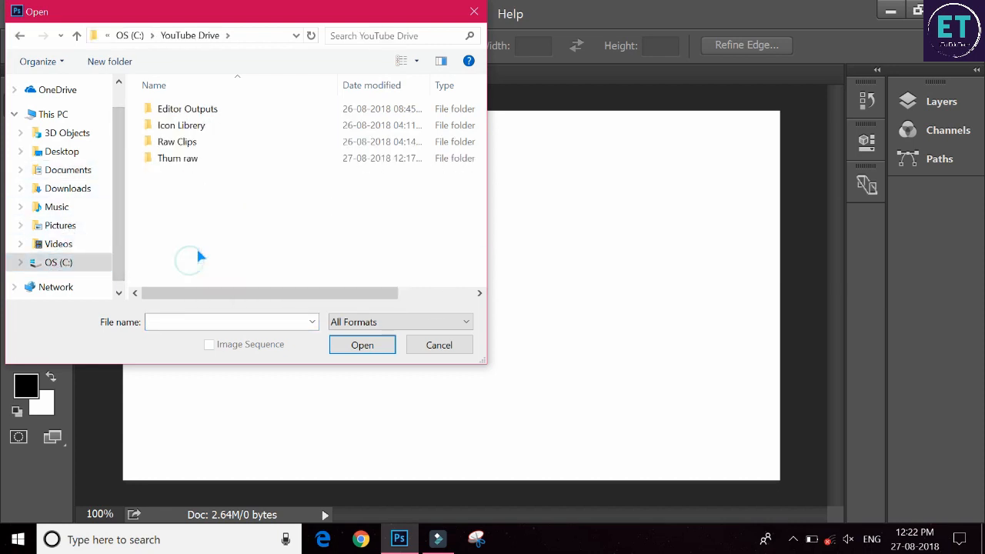
double_click(198, 160)
Open the images 20180827_103658, fire, mi 2 and Xiaomi_logo.svg together
click(197, 137)
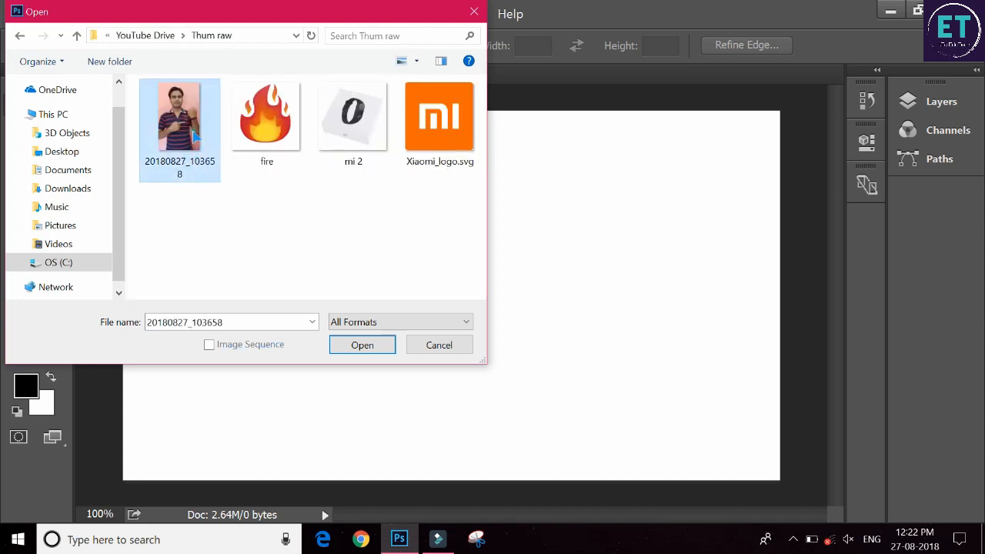
ctrl+click(256, 132)
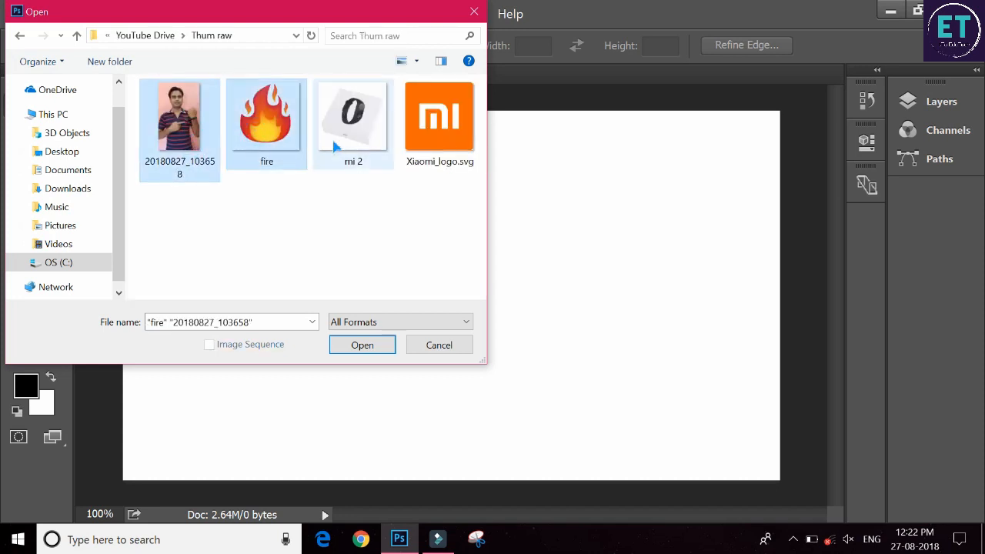
ctrl+click(335, 135)
ctrl+click(445, 142)
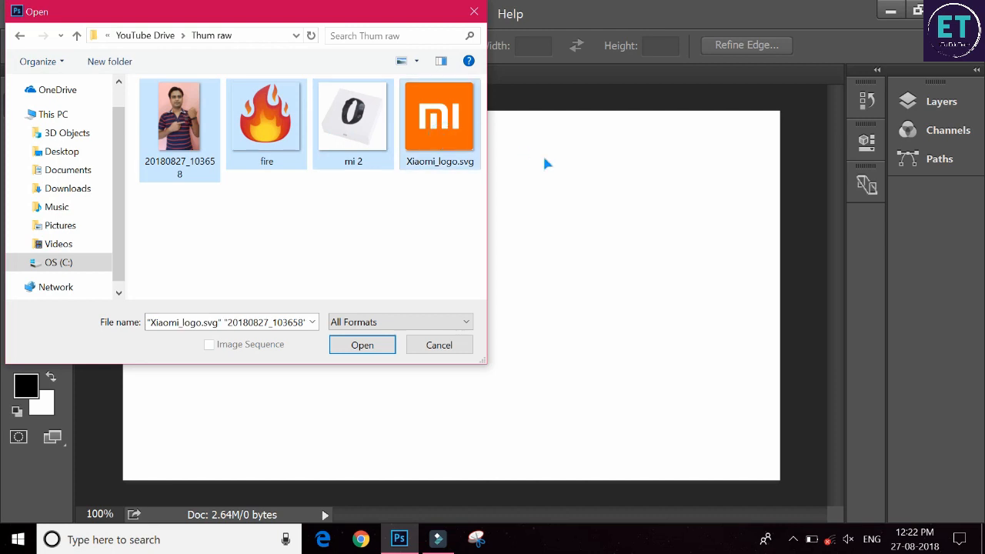
click(374, 345)
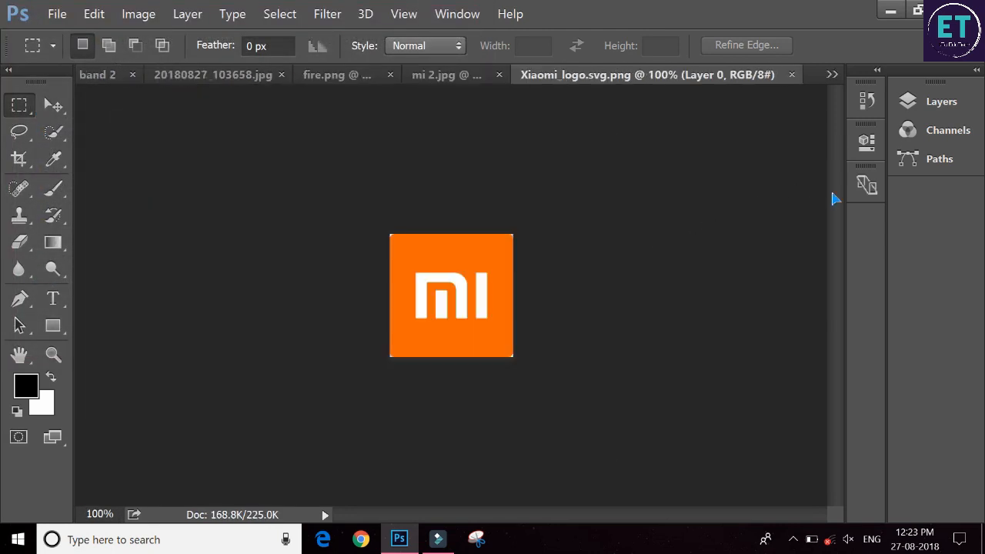
Detach the Layers panel from its dock and leave it expanded as a floating panel
click(923, 112)
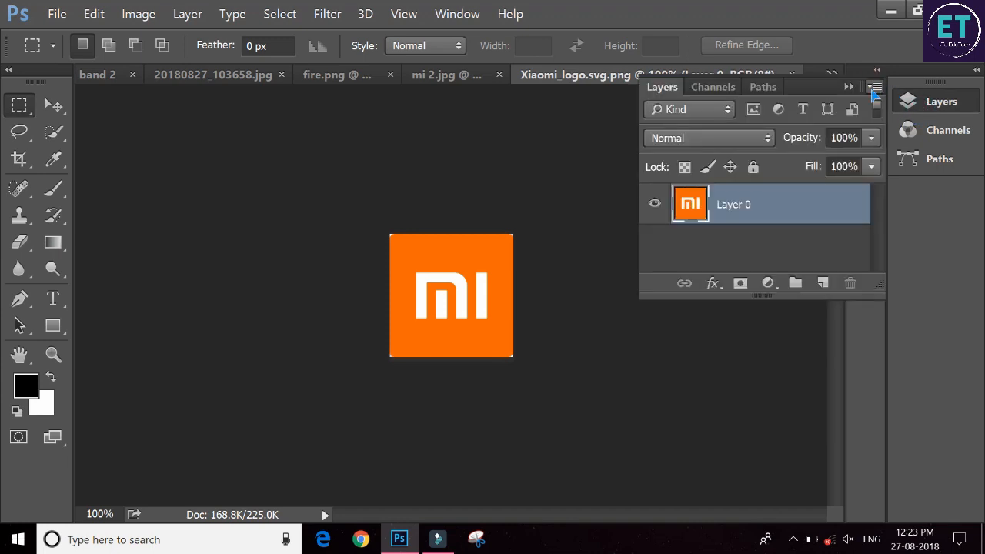
click(855, 85)
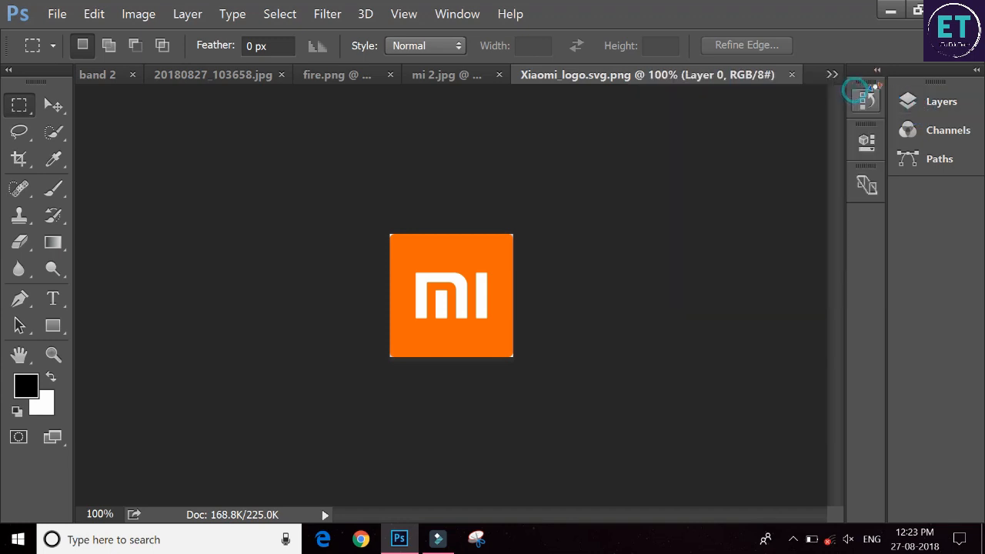
drag(881, 113, 843, 114)
drag(903, 108, 908, 223)
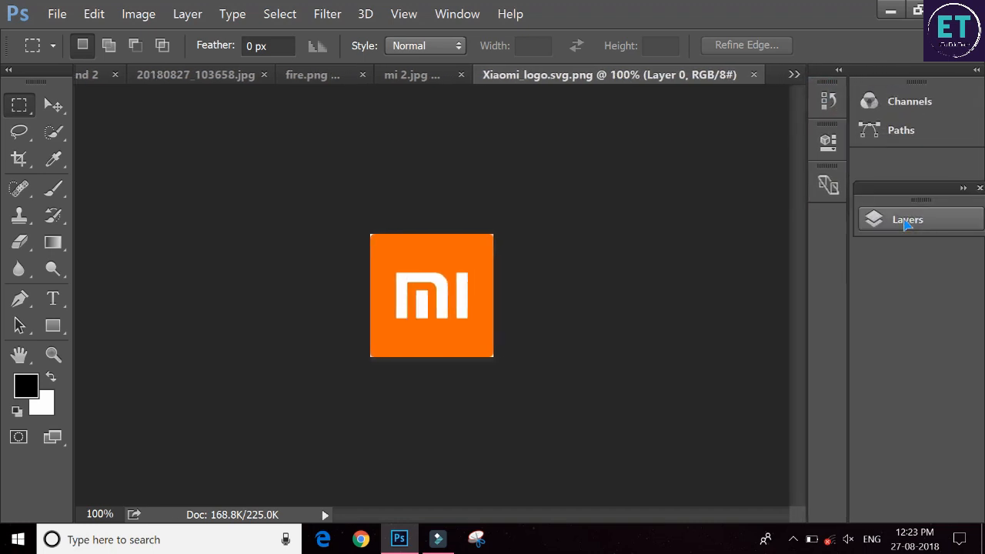
click(946, 213)
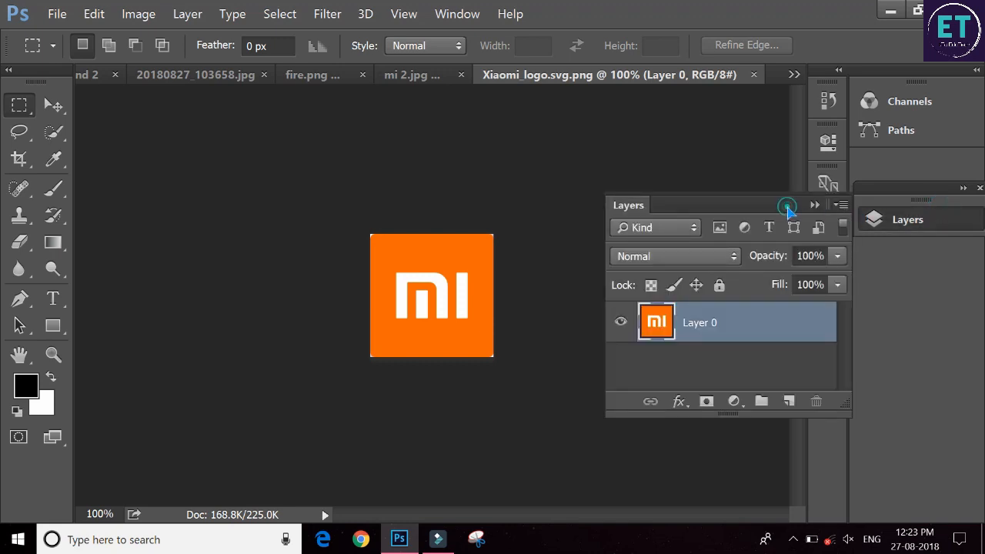
drag(789, 210, 921, 323)
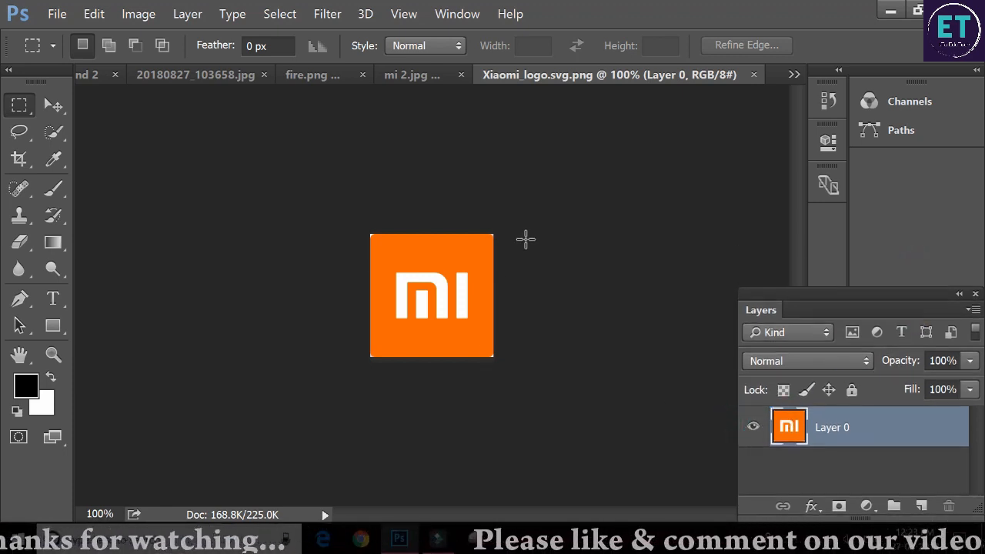
In the photo 20180827_103658.jpg, erase a small spot of the pink background using the Eraser tool at 48 px
click(234, 77)
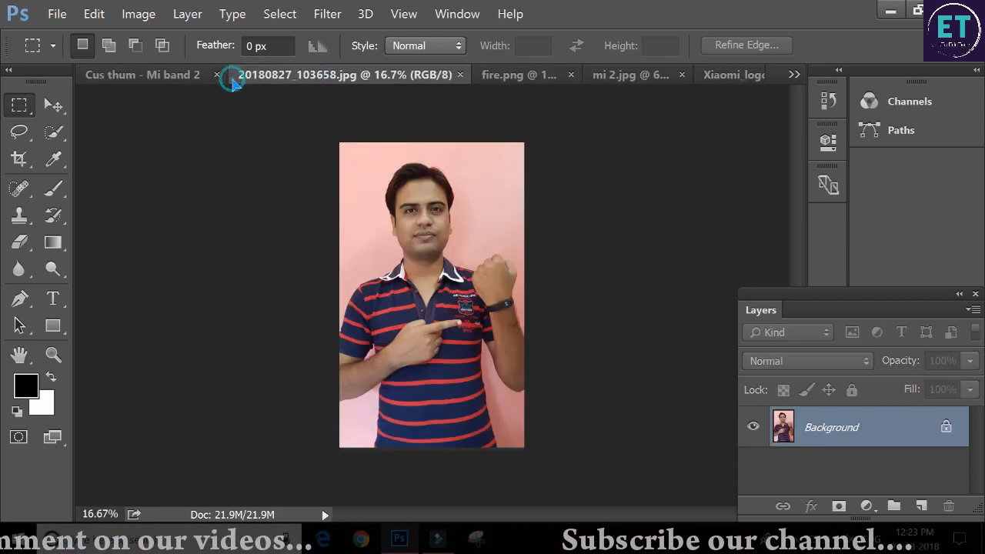
click(164, 77)
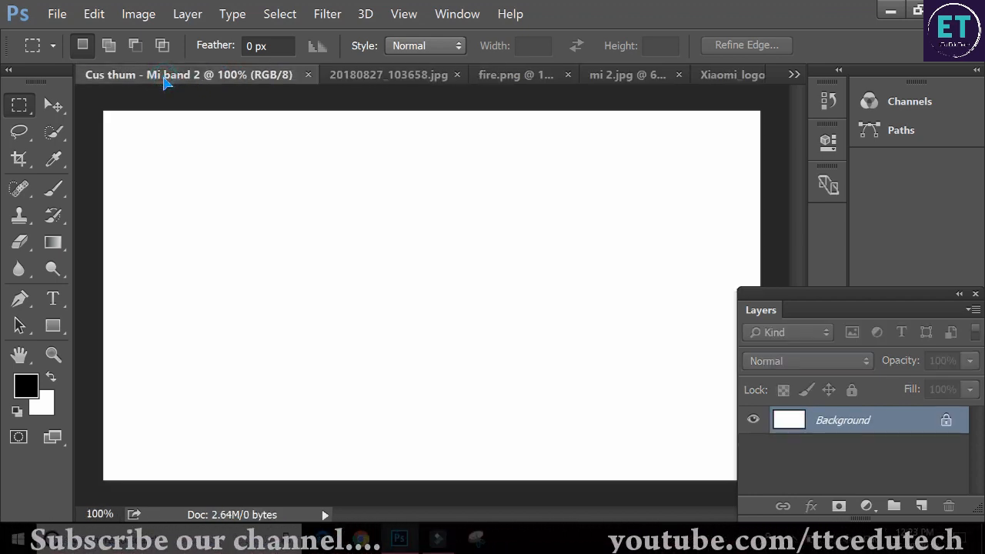
click(367, 77)
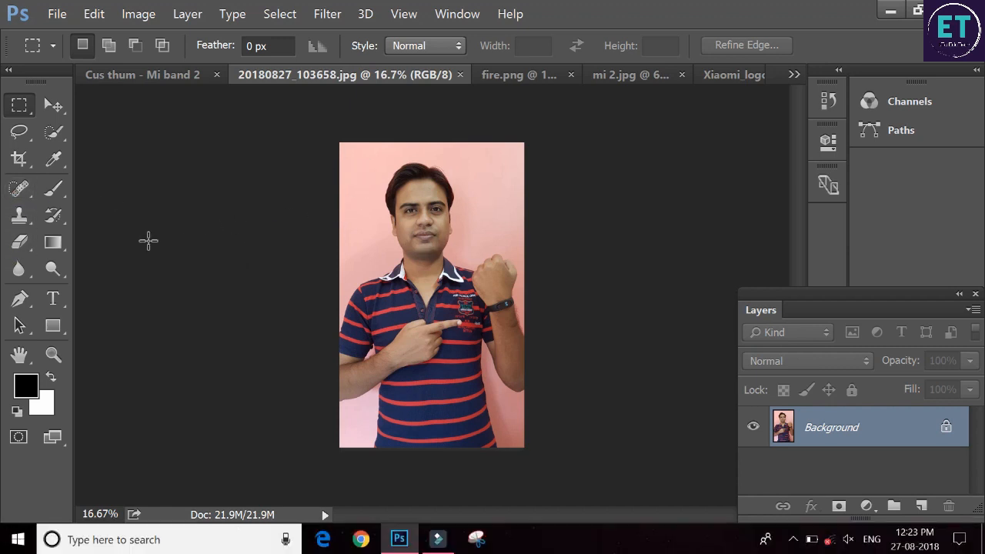
click(21, 243)
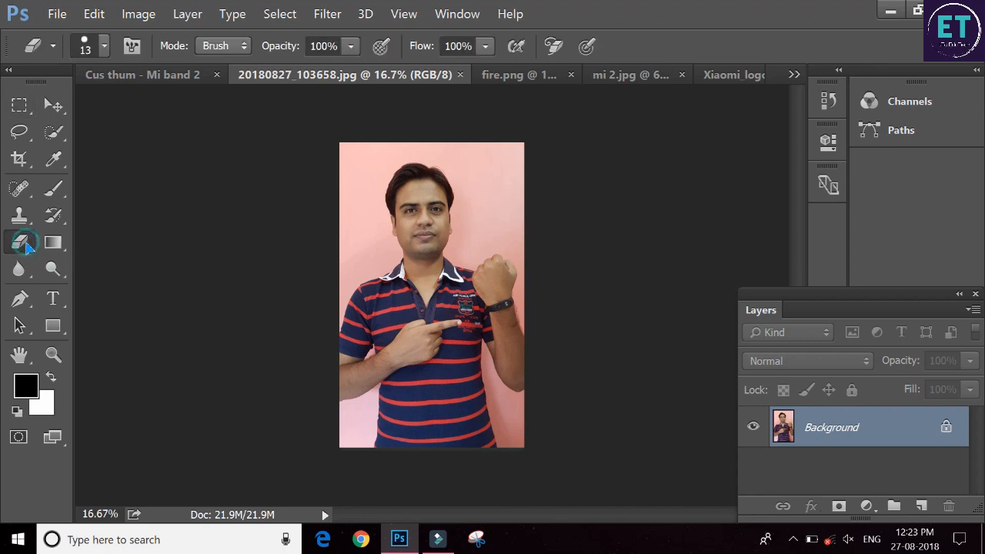
right_click(357, 178)
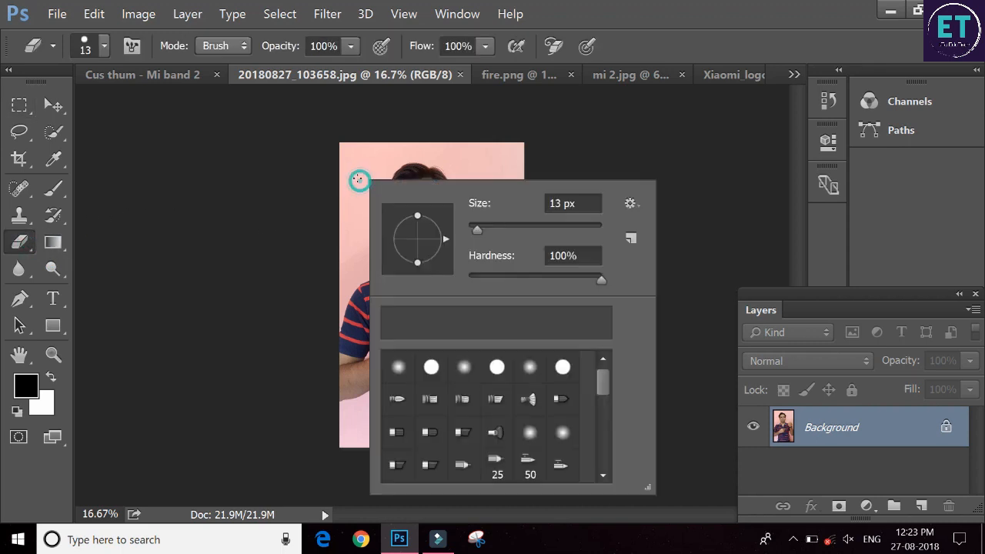
click(500, 229)
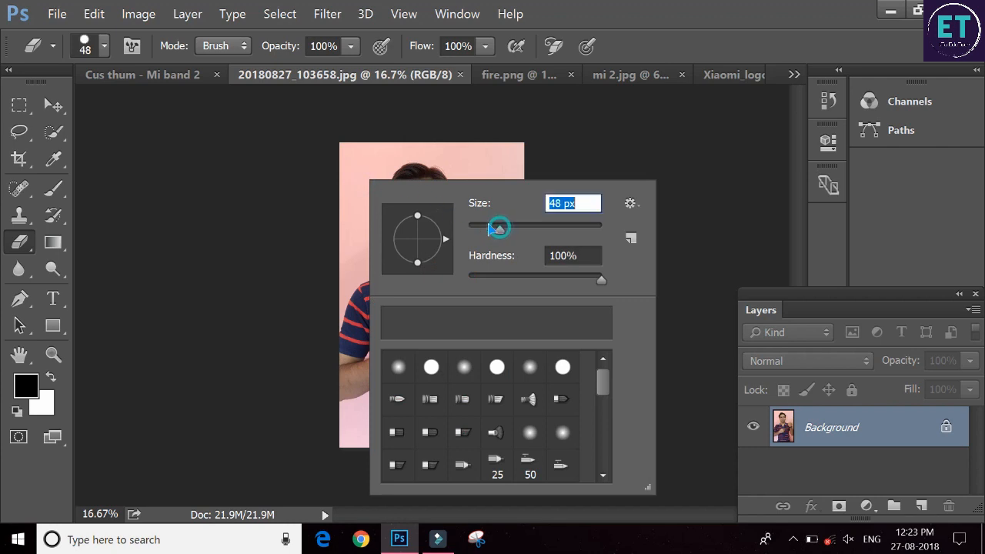
click(369, 161)
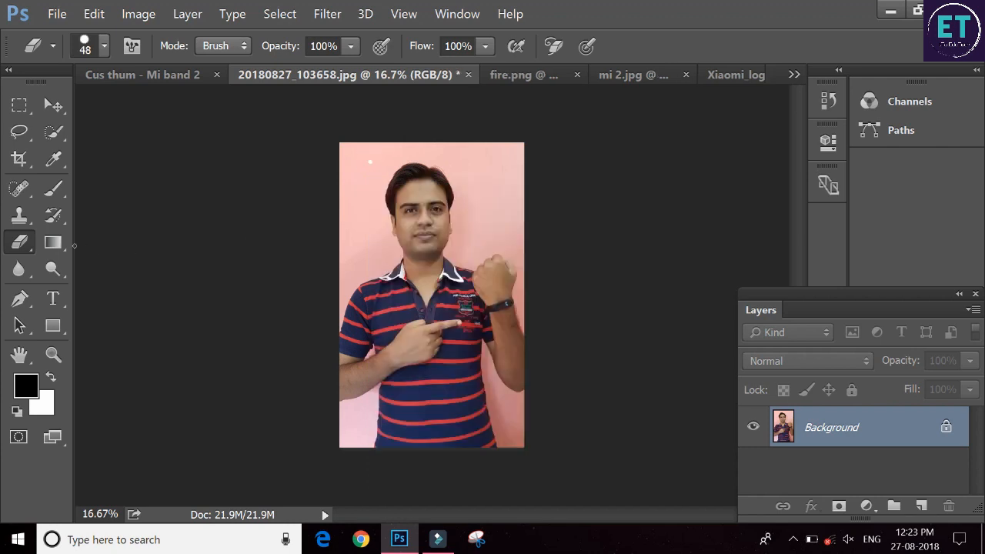
Remove the pink background around the man in 20180827_103658.jpg using the Magic Eraser tool at tolerance 32
right_click(24, 250)
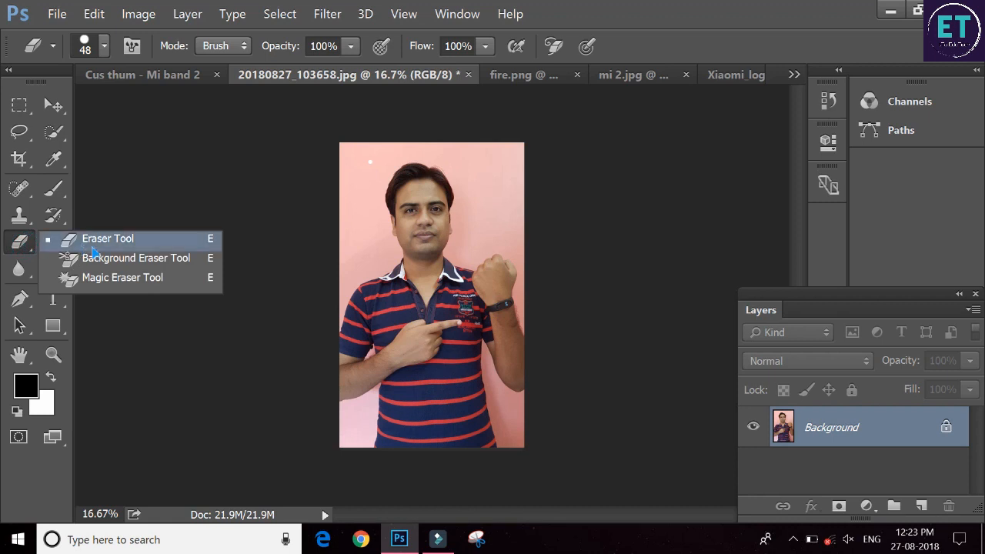
click(115, 278)
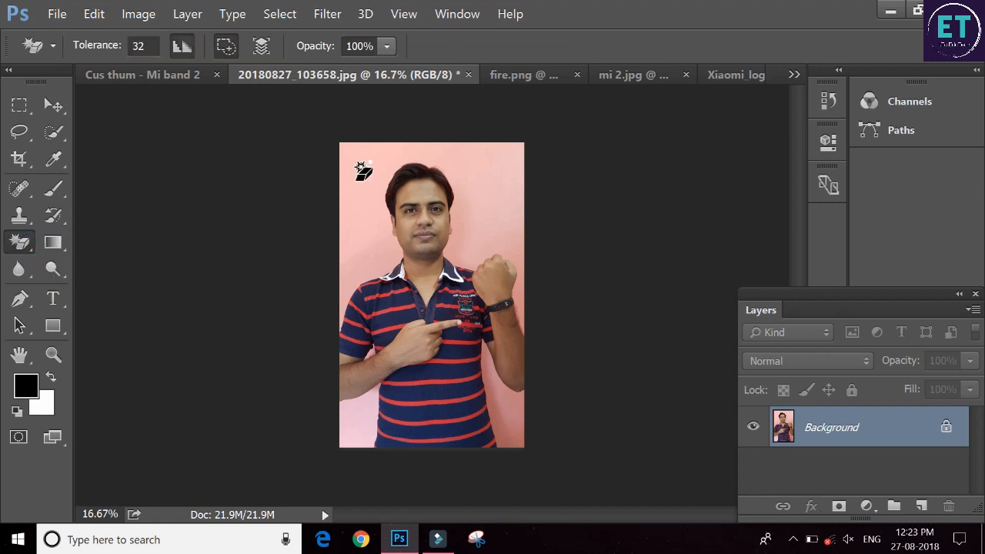
click(366, 162)
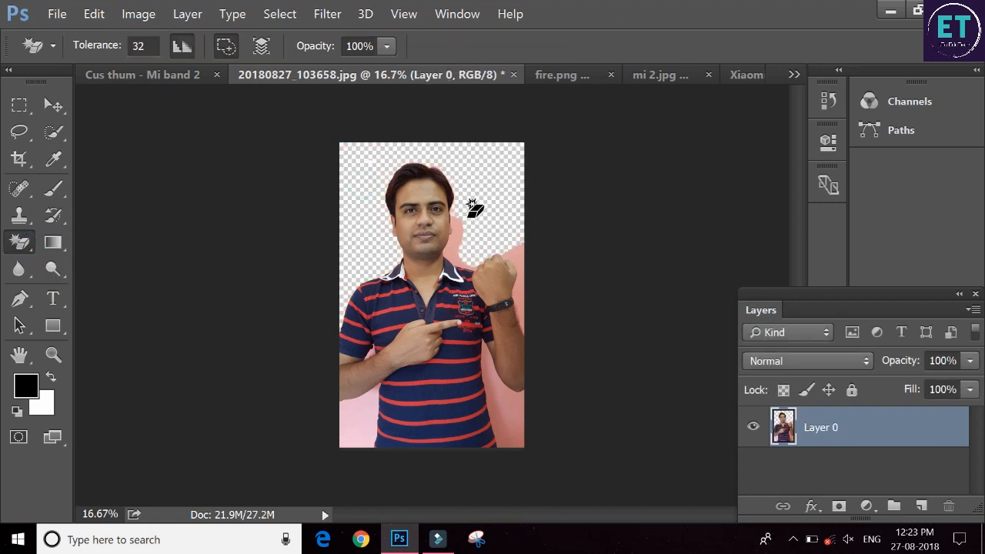
click(456, 230)
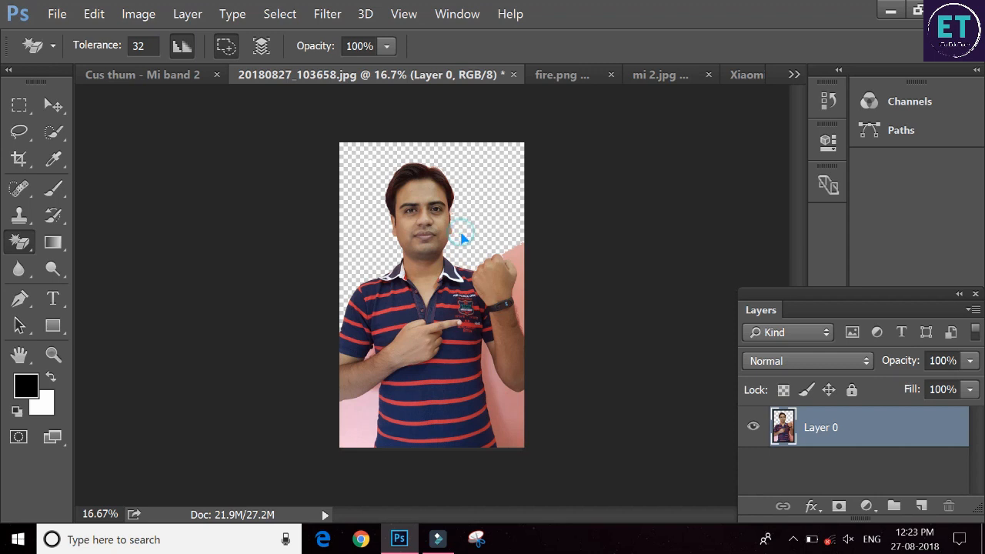
click(521, 244)
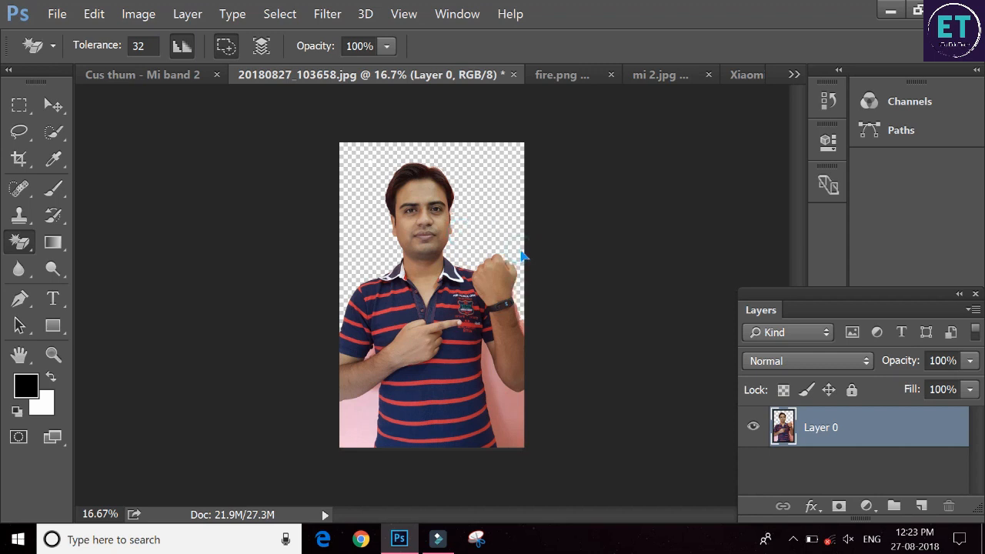
click(508, 409)
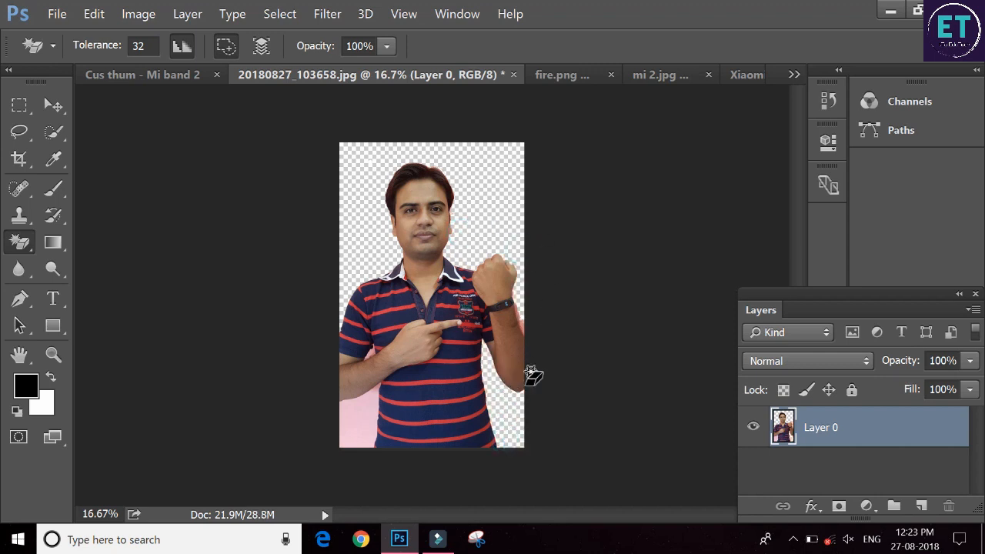
click(524, 325)
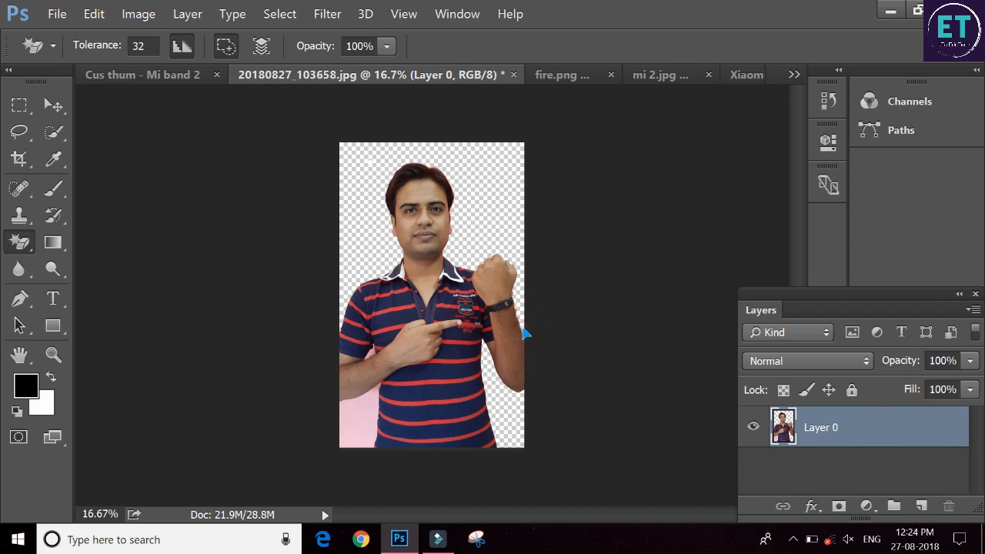
click(358, 409)
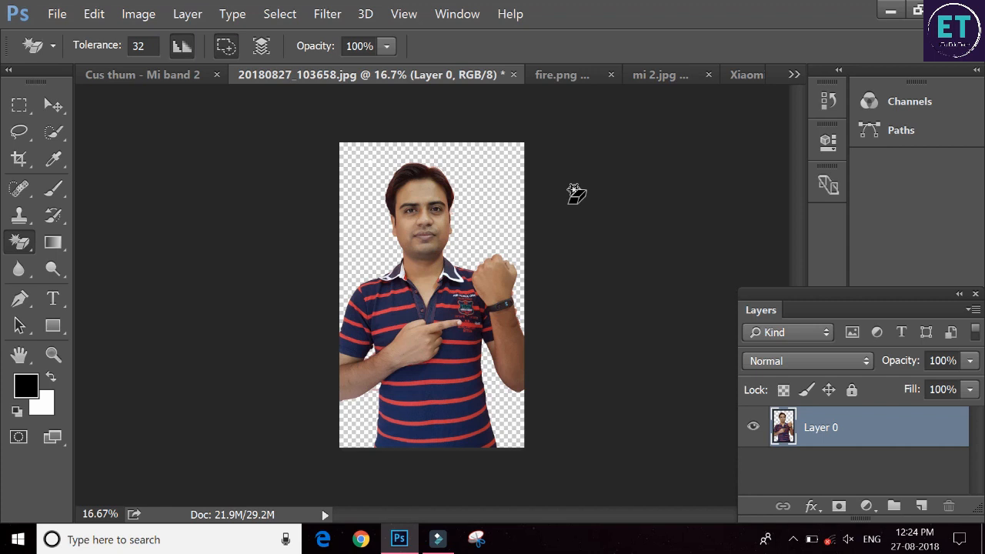
Copy the entire portrait cutout and paste it into the Cus thum - Mi band 2 document
click(20, 103)
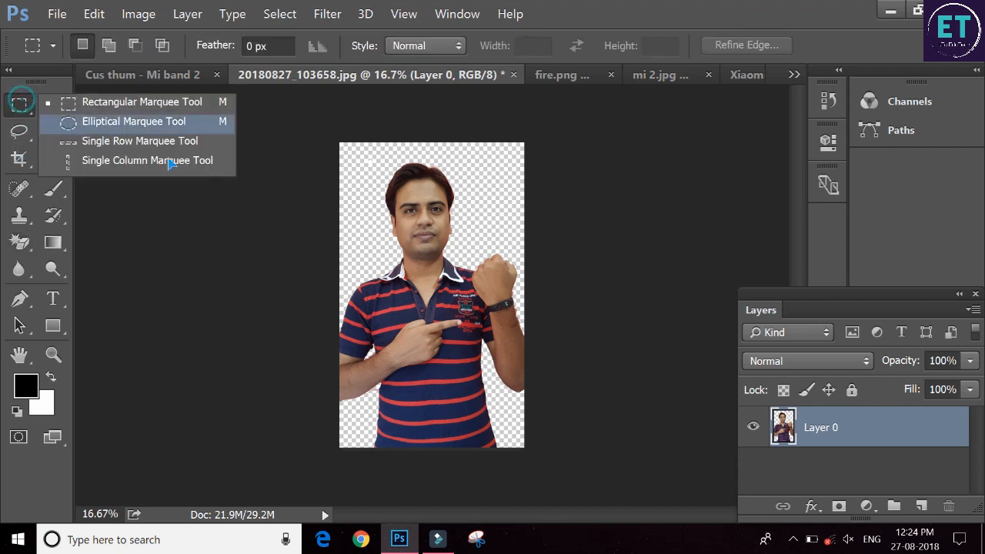
click(179, 108)
key(ctrl+a)
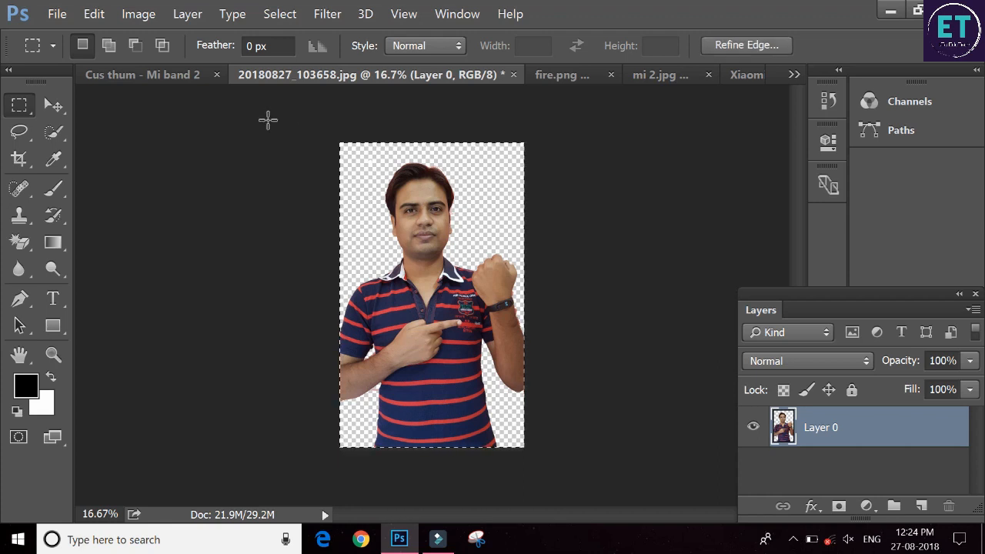
click(190, 80)
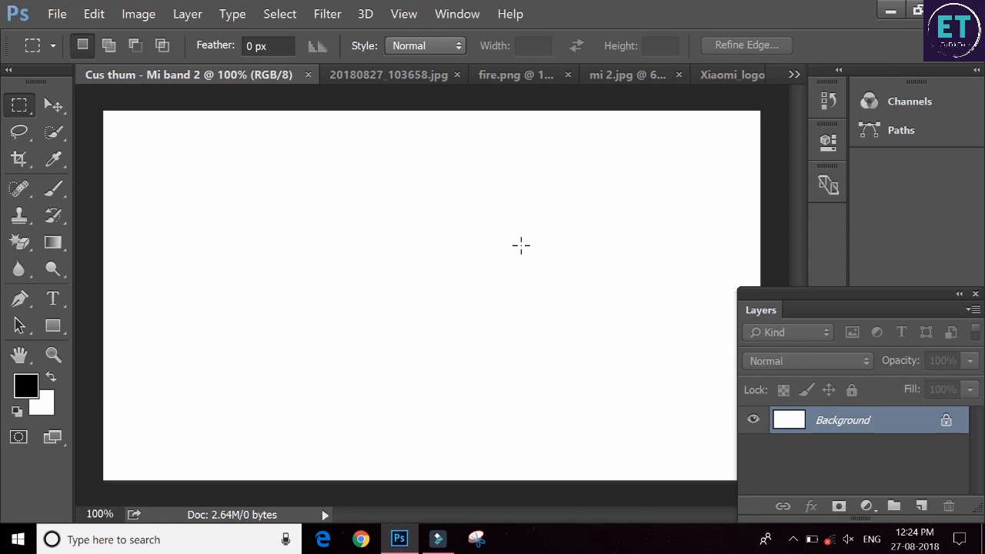
key(ctrl+v)
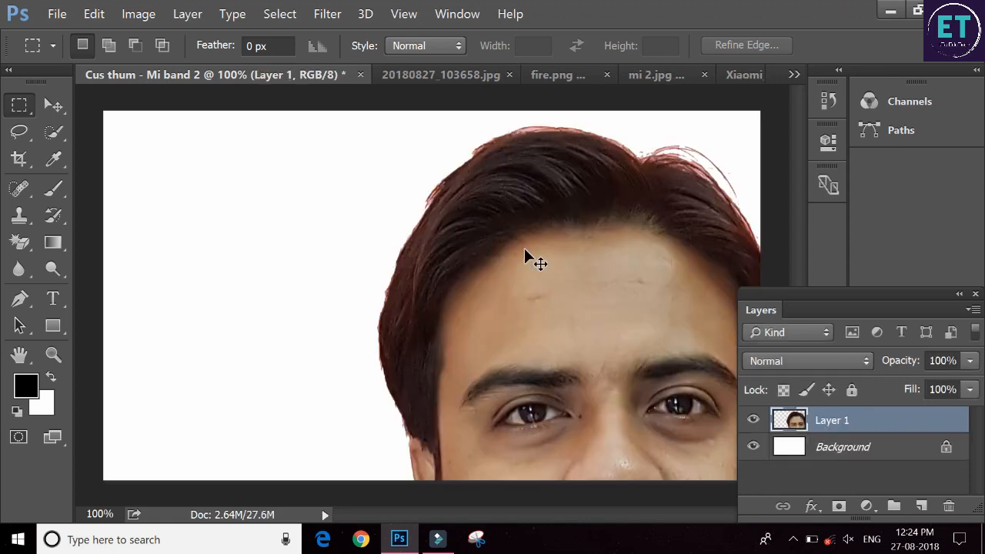
Free-transform the pasted portrait down to about 10% width and 21.5% height, placing it over the right half of the canvas
key(ctrl+t)
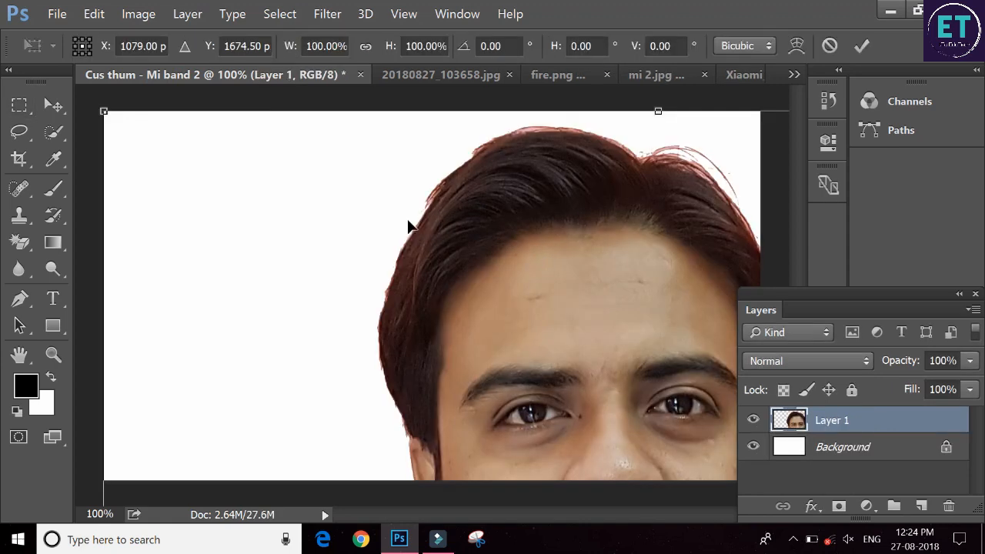
drag(98, 100, 664, 374)
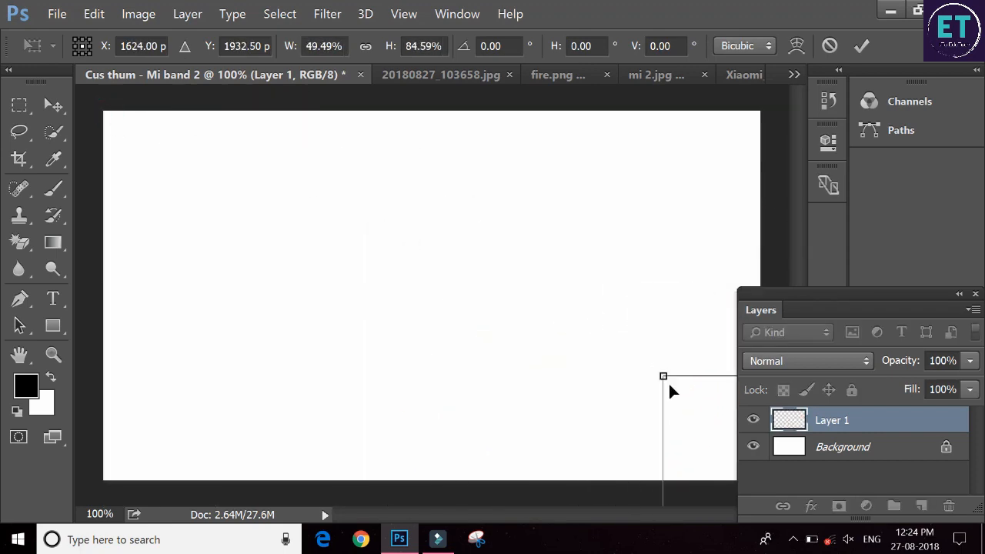
drag(684, 451, 387, 253)
drag(359, 169, 530, 377)
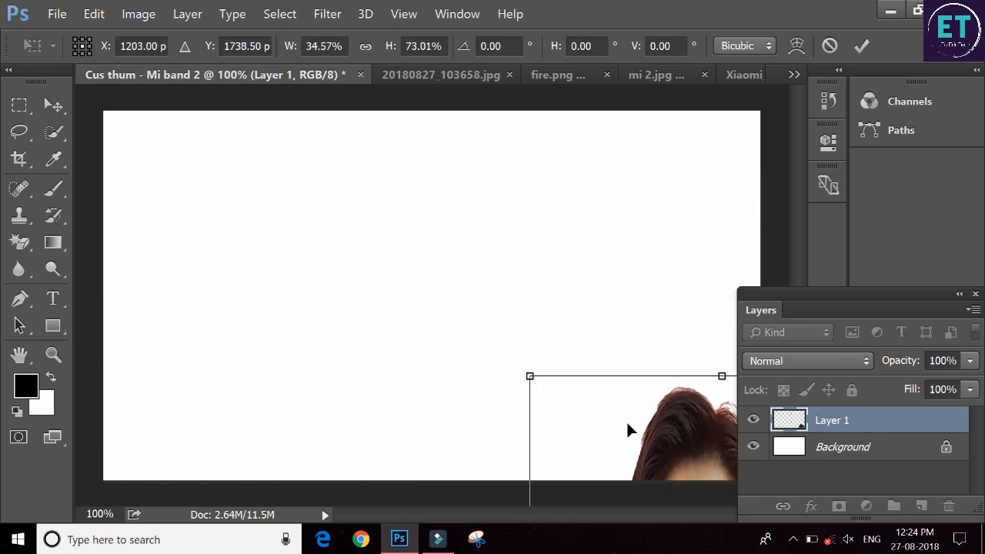
drag(628, 429, 453, 178)
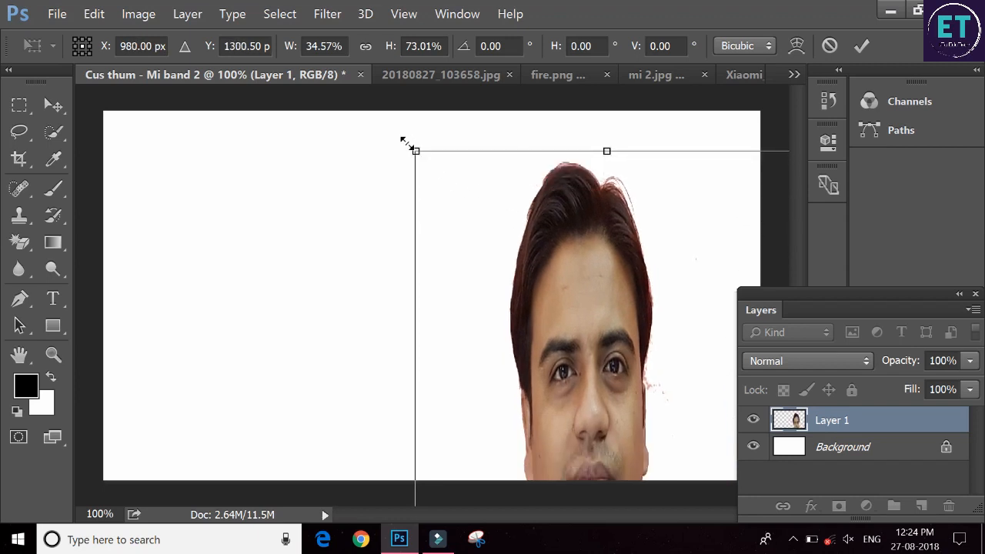
drag(409, 146, 580, 160)
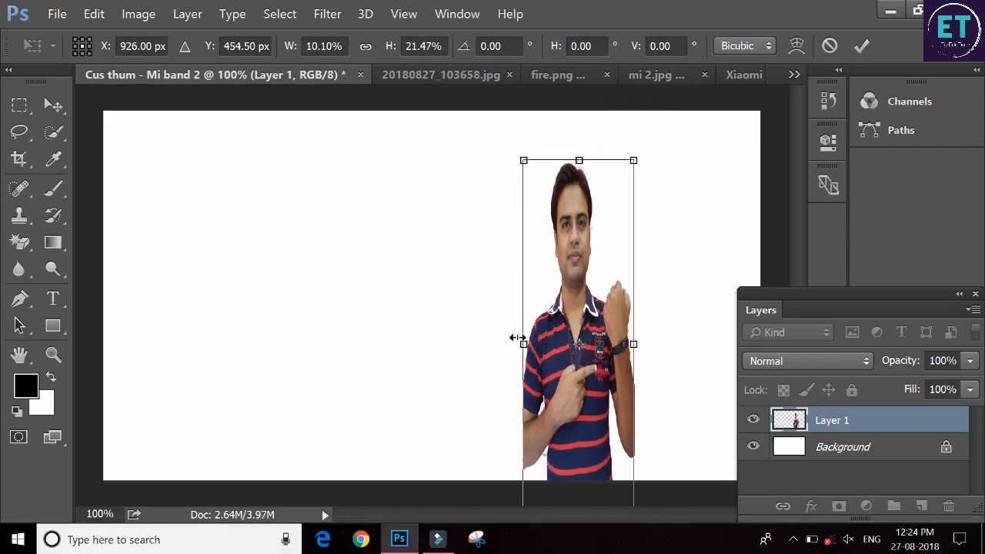
Widen the portrait to about 20.25%, position it at about X 893.5 px, Y 359.5 px, and apply the transformation
drag(516, 337, 414, 335)
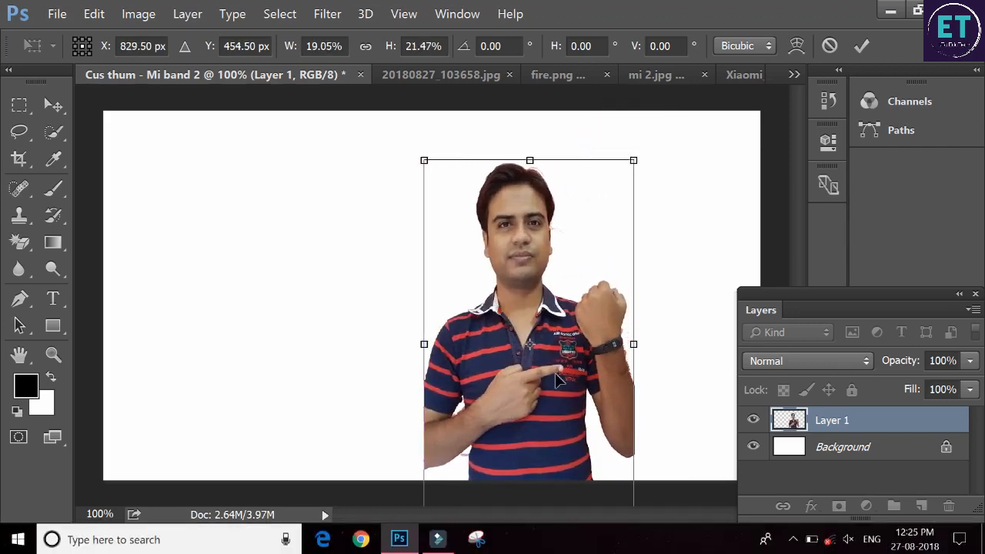
drag(558, 380, 653, 334)
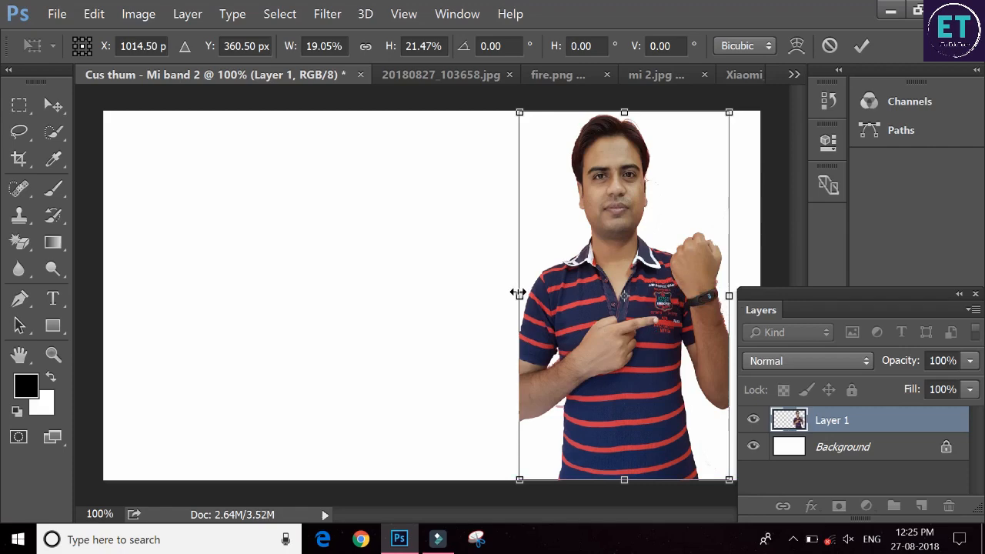
drag(518, 293, 507, 294)
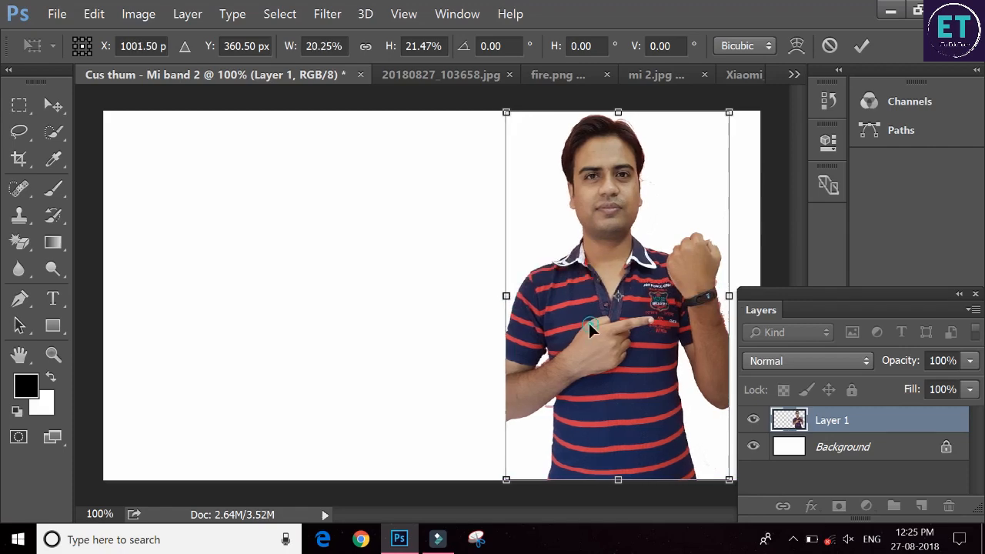
drag(589, 323, 229, 324)
drag(236, 326, 534, 320)
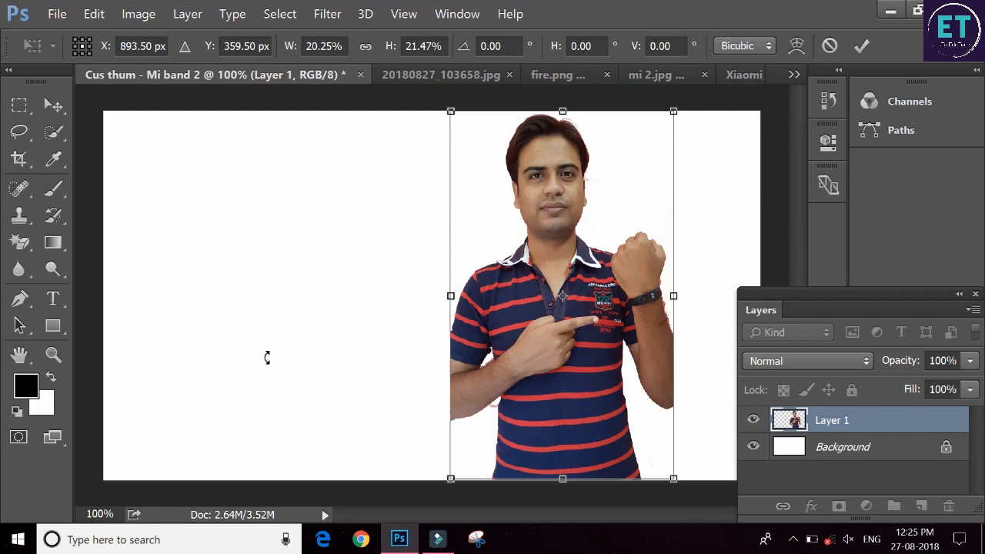
click(19, 242)
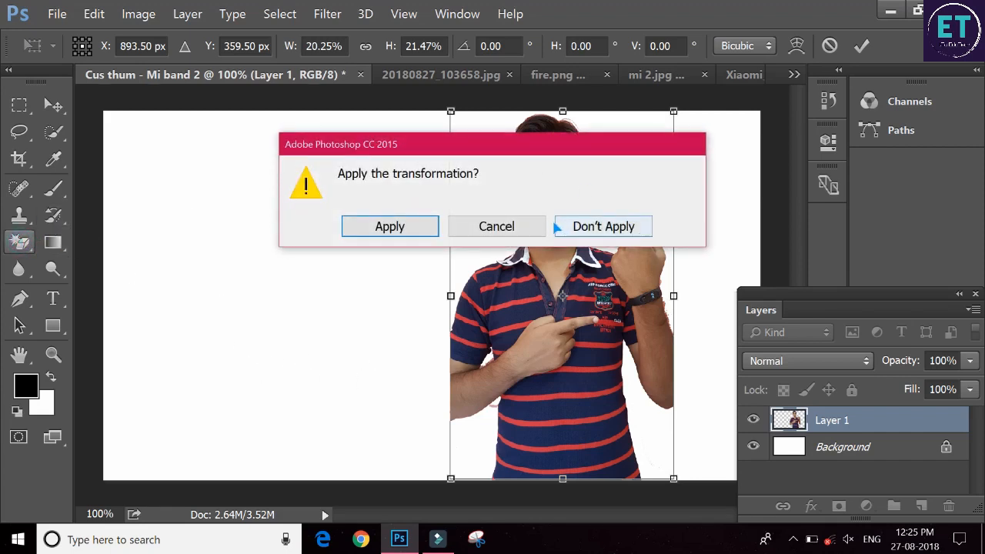
click(428, 224)
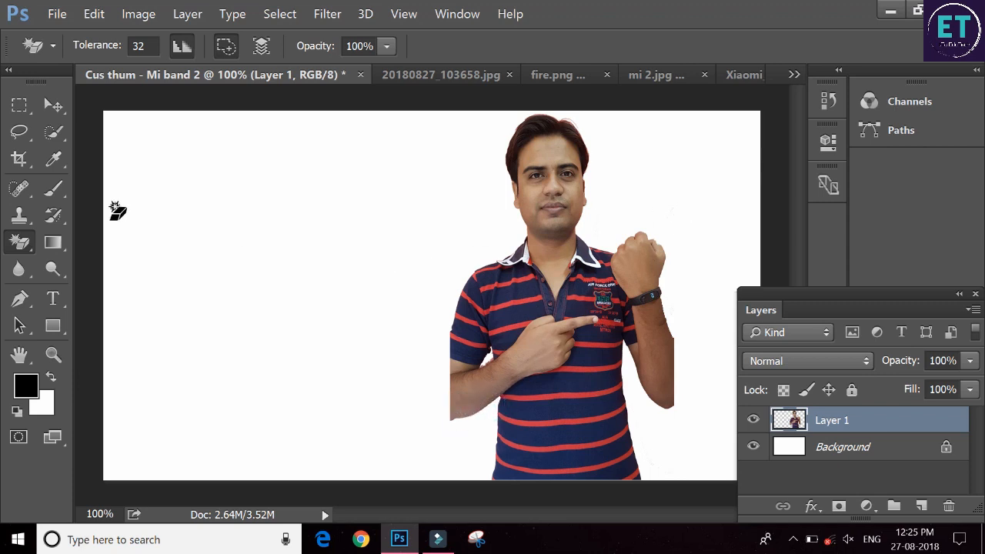
Move the portrait against the canvas's right edge with the Move tool and close the floating Layers panel
click(53, 105)
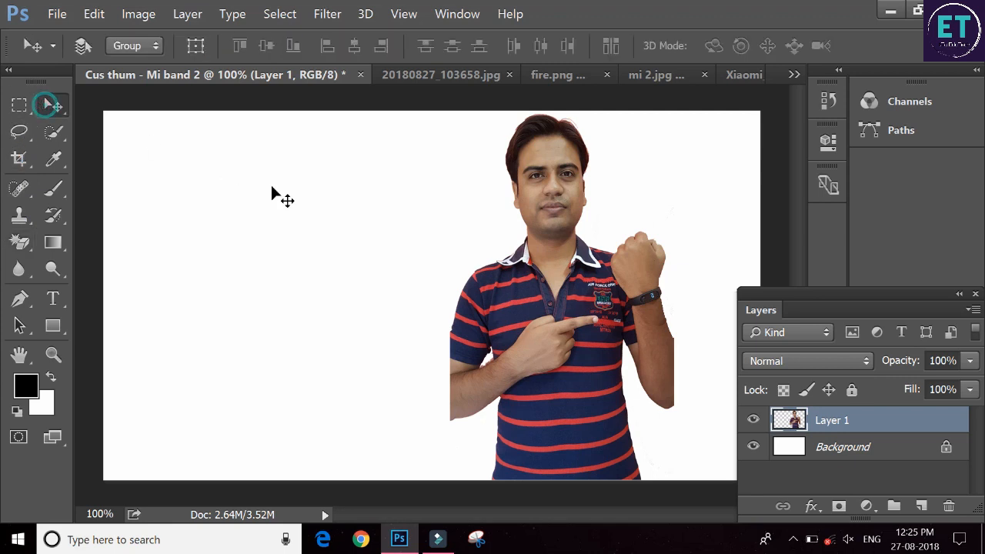
drag(520, 308, 615, 305)
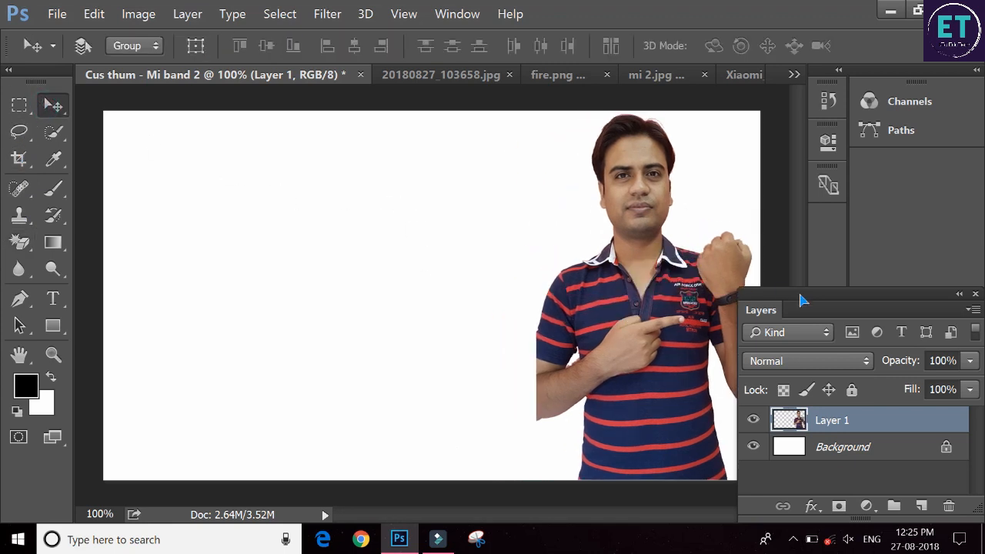
click(975, 294)
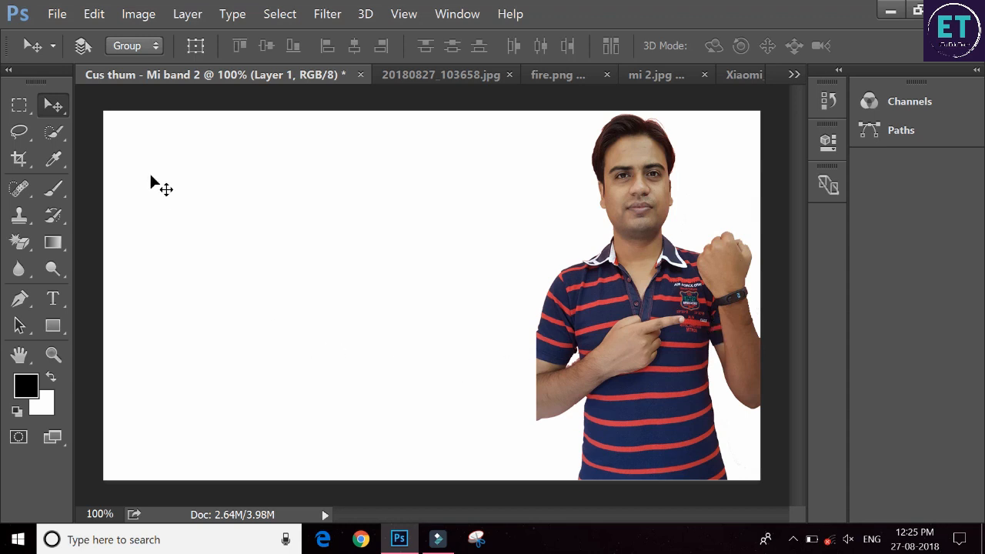
Copy the whole mi 2.jpg product image and paste it into the Cus thum - Mi band 2 document
click(415, 75)
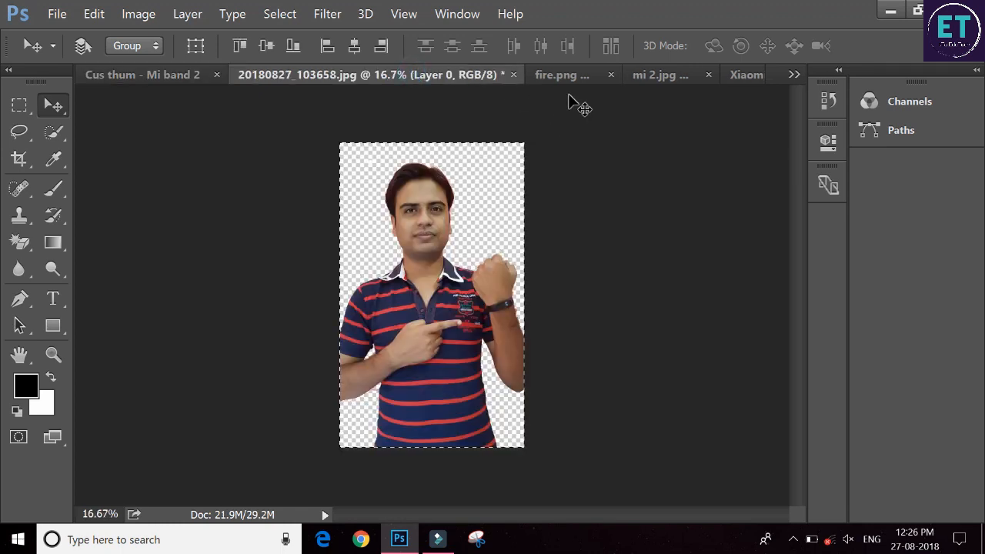
click(589, 77)
click(658, 77)
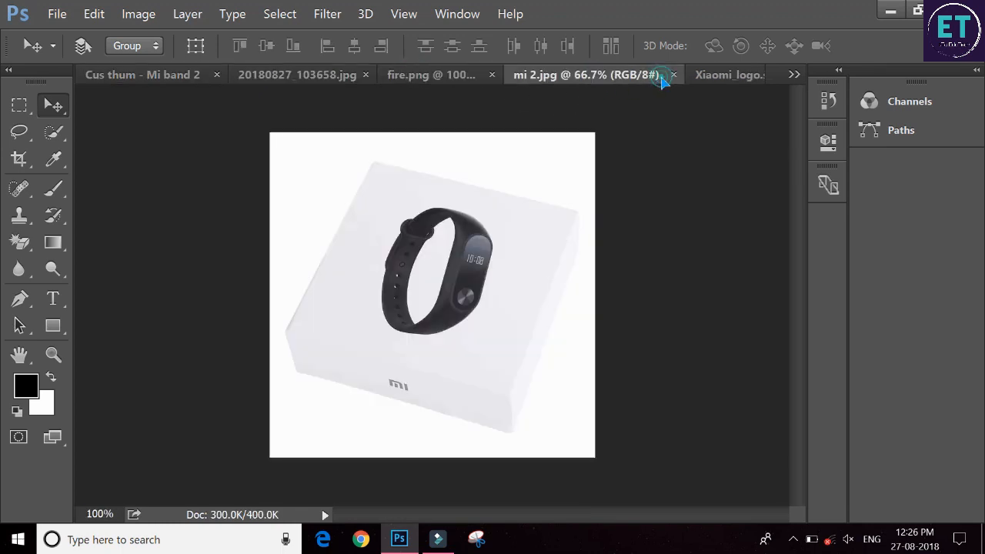
key(ctrl)
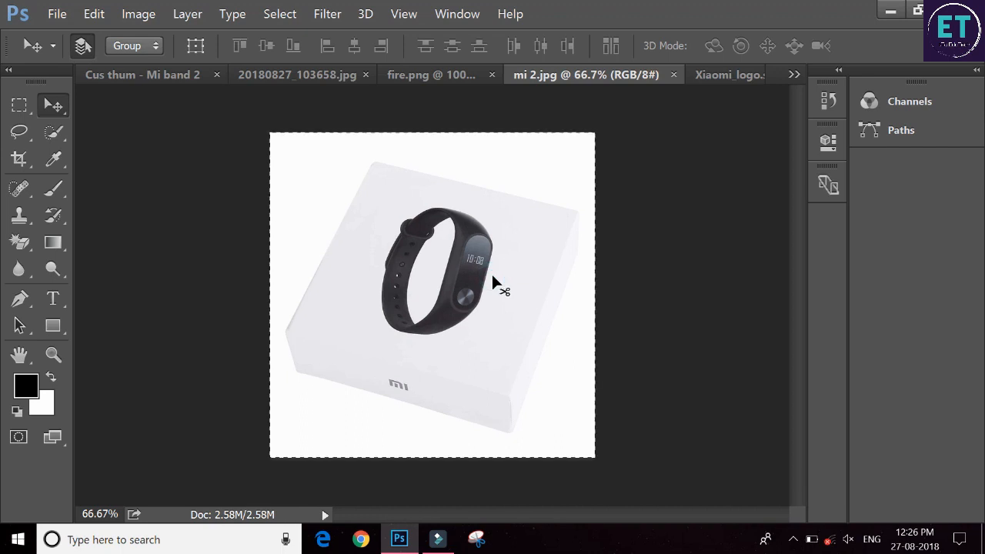
click(174, 77)
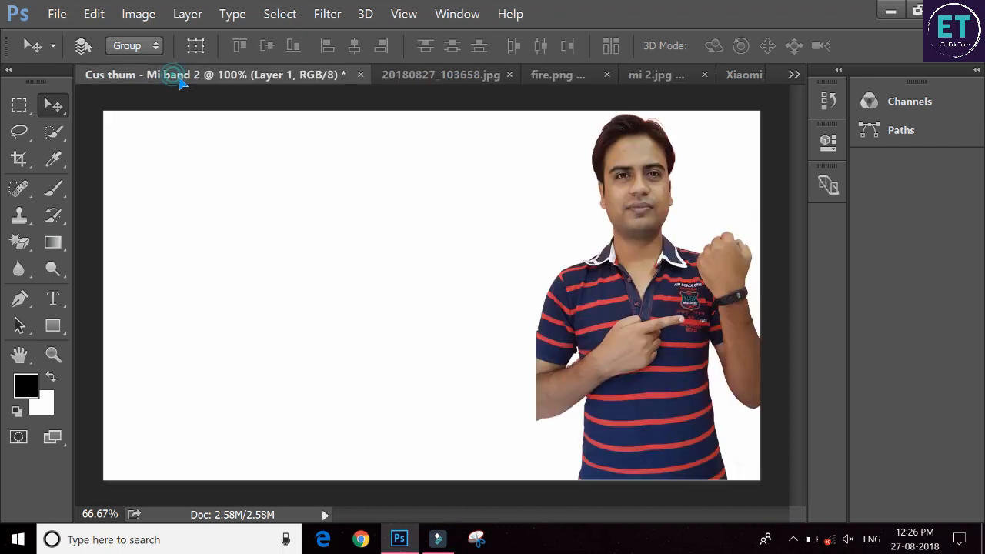
drag(484, 272, 484, 272)
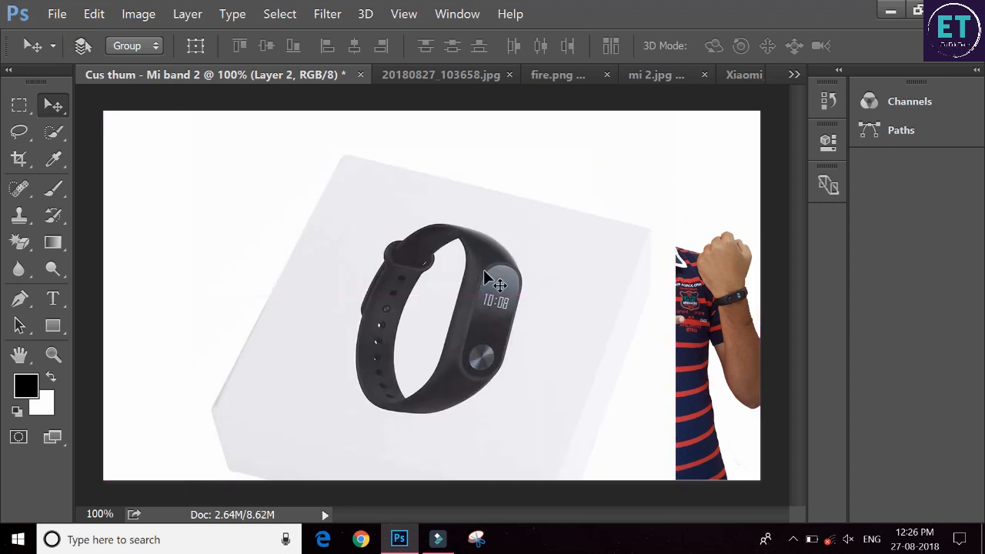
Free-transform the pasted product image to about 75.89% width and 76.84% height at X 482.5 px, Y 405 px, and apply it
key(ctrl+t)
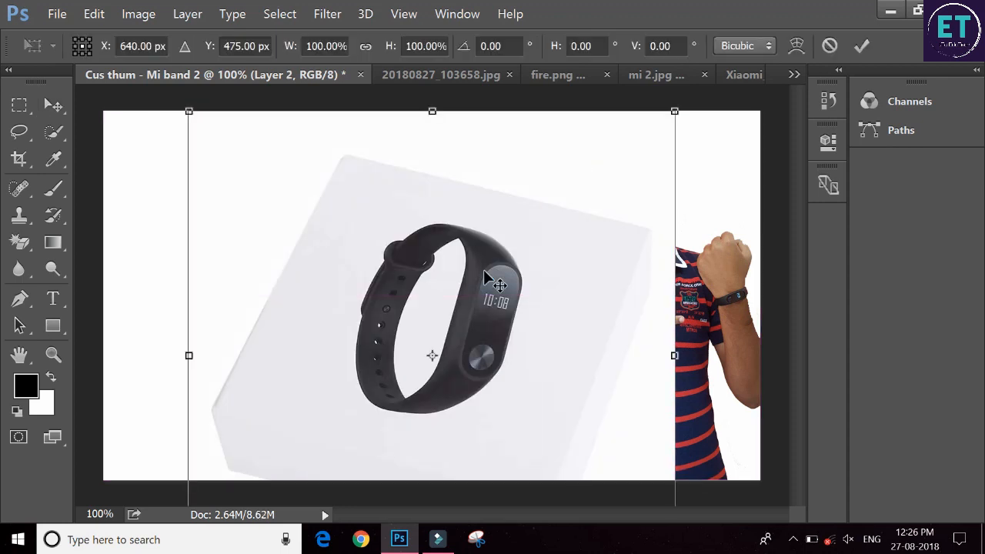
drag(675, 112, 554, 129)
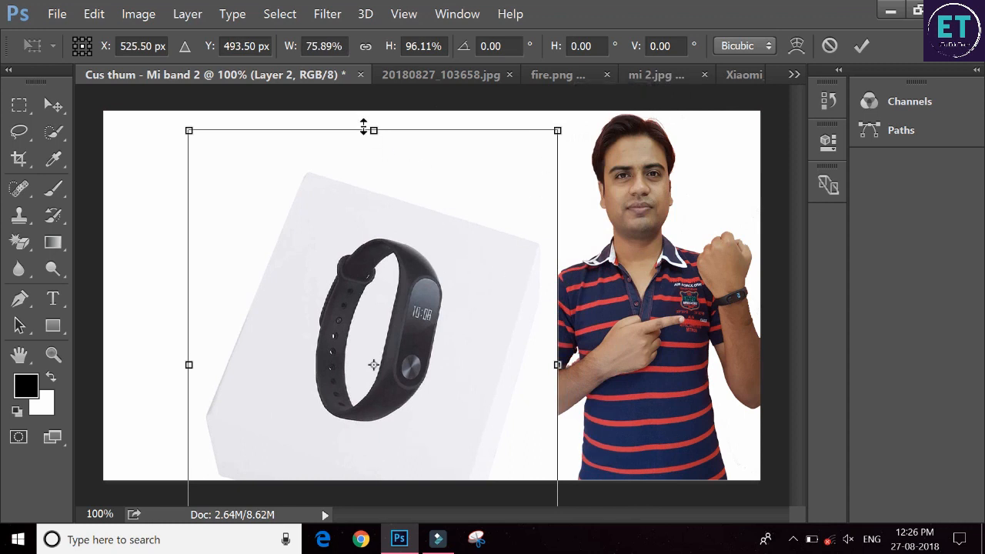
drag(364, 127, 374, 221)
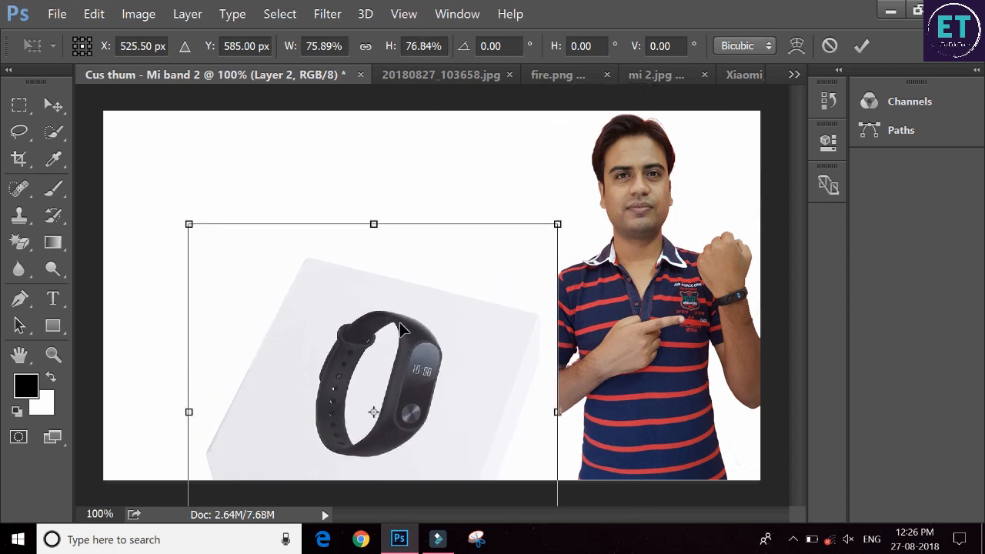
drag(400, 329, 372, 238)
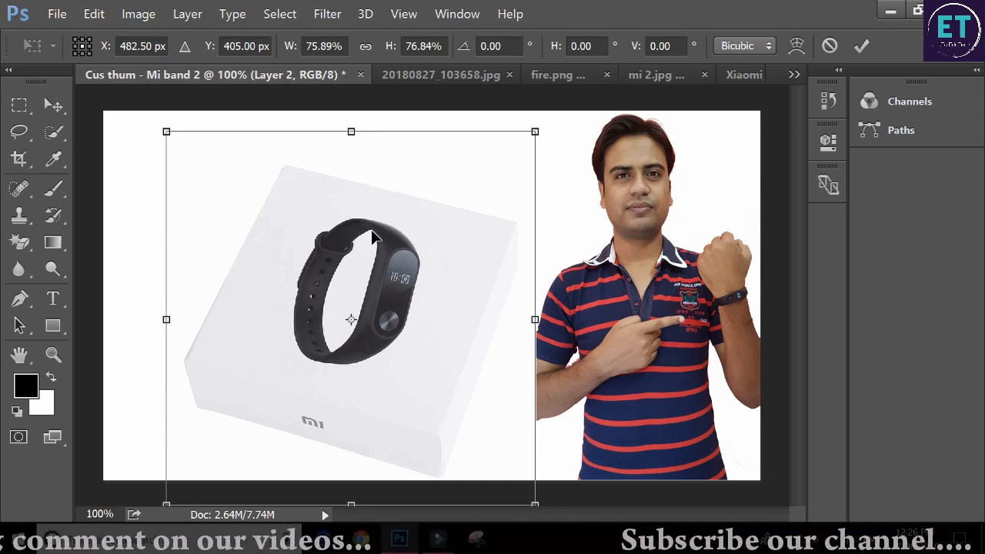
key(Return)
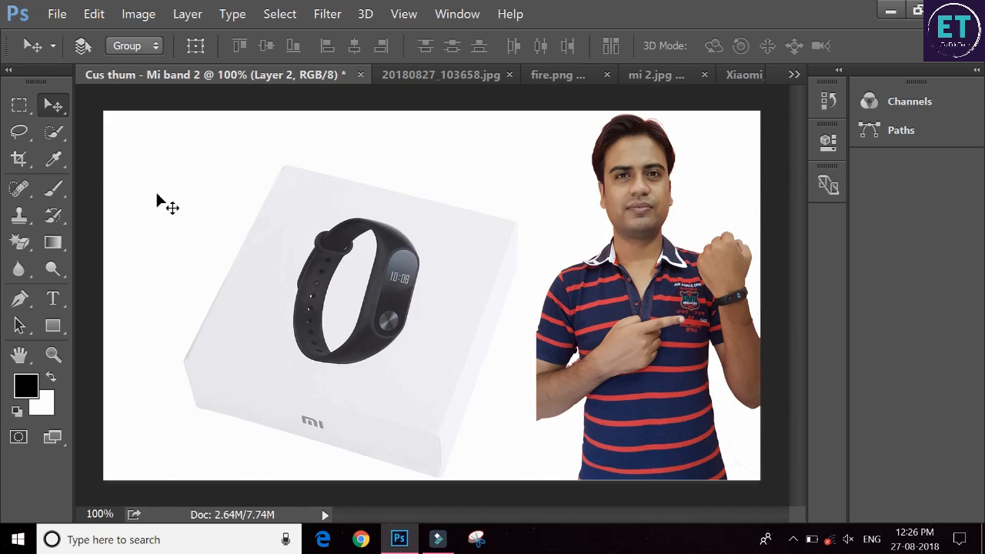
Copy the whole Xiaomi_logo.svg.png image into the Cus thum - Mi band 2 document and move it to the canvas's upper-left corner
click(447, 77)
click(561, 75)
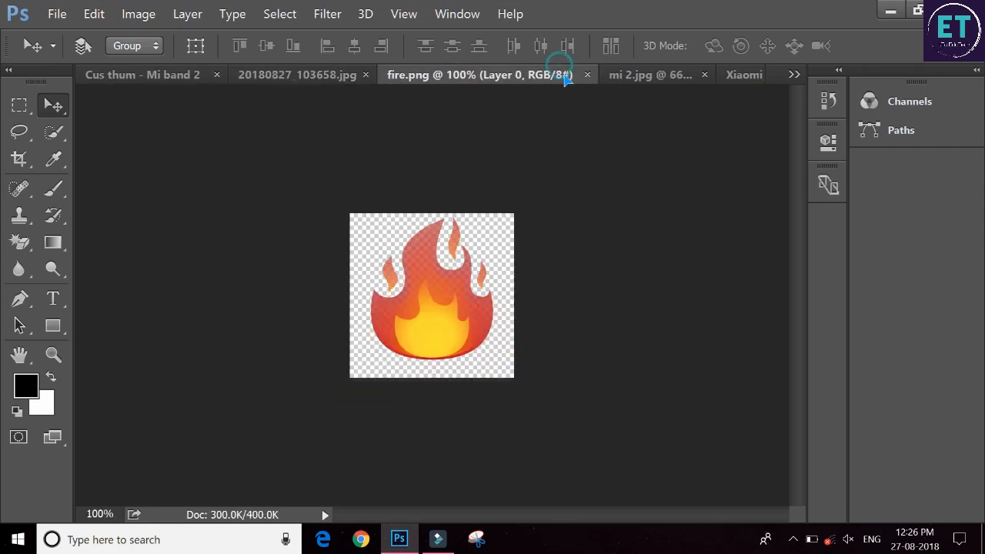
click(620, 76)
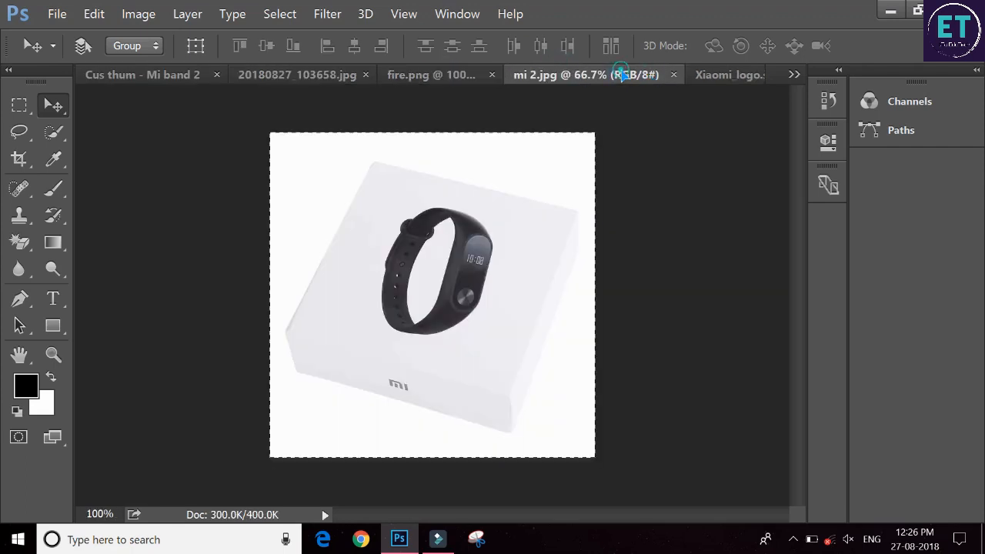
click(720, 74)
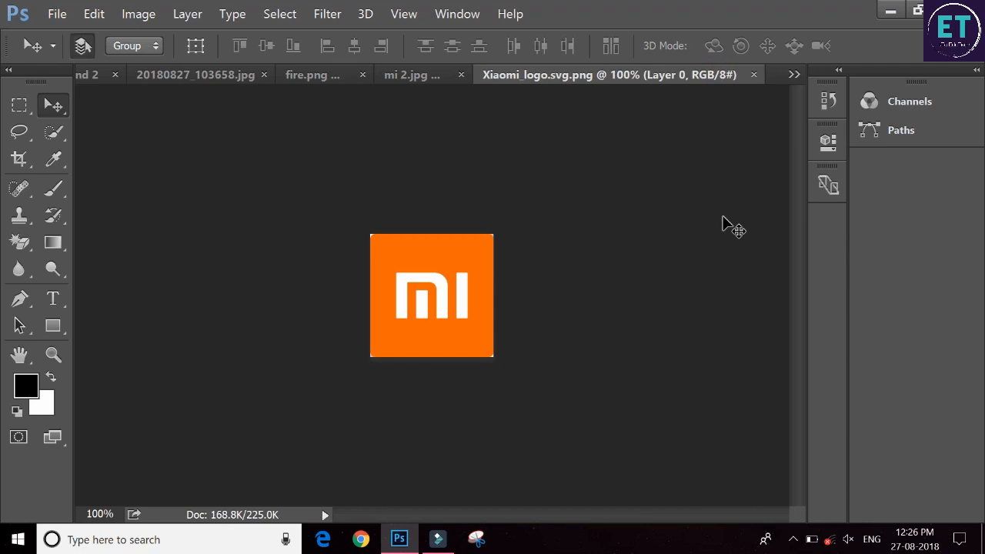
key(ctrl+a)
key(ctrl+v)
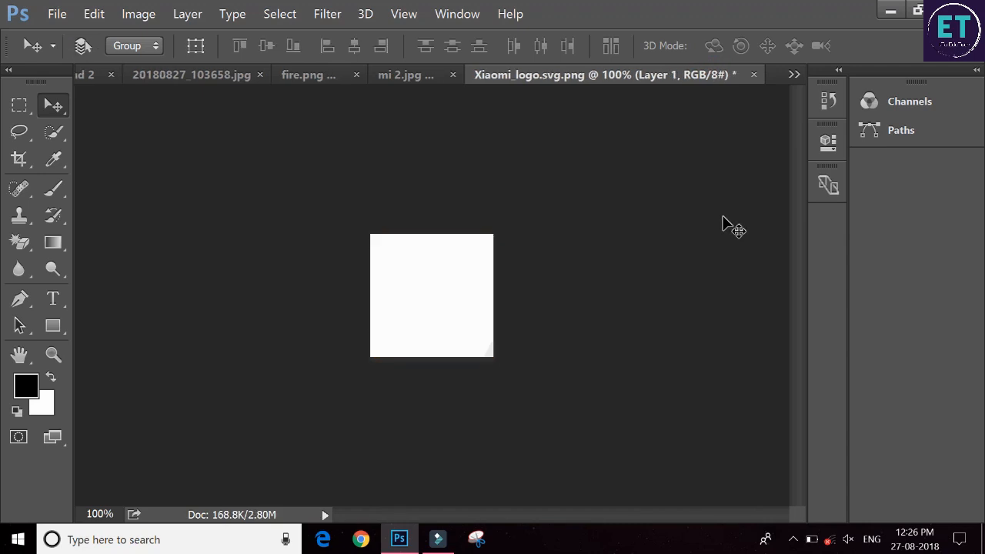
key(ctrl+z)
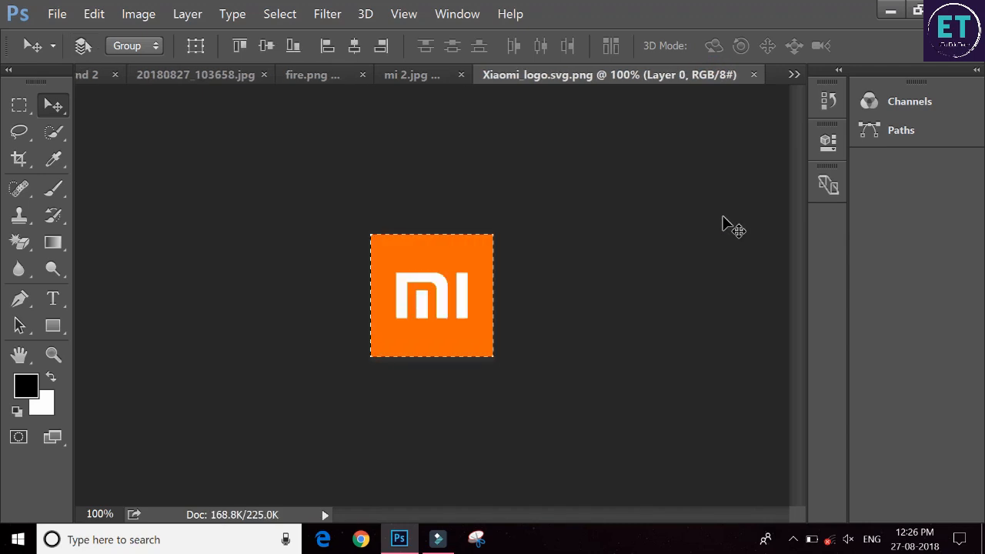
click(96, 77)
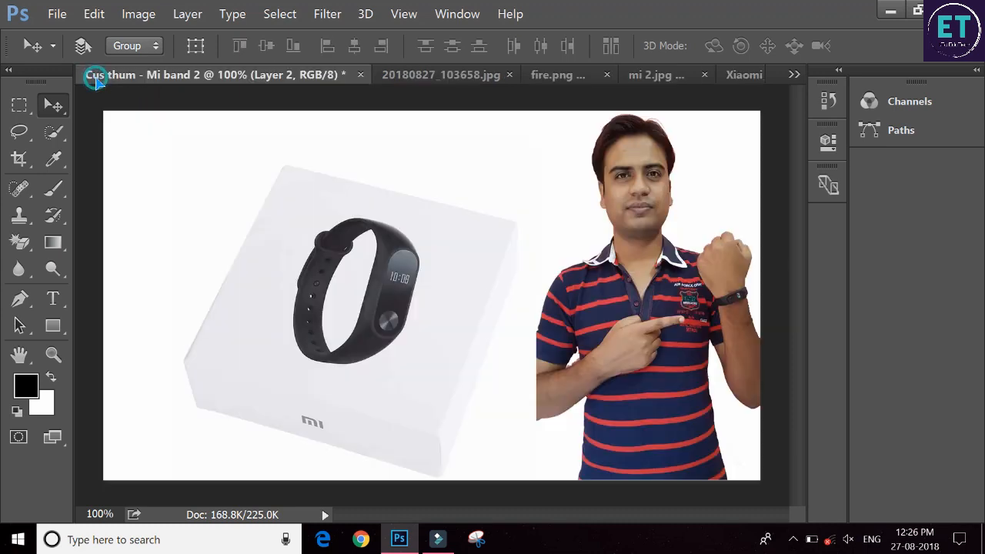
drag(327, 229, 327, 229)
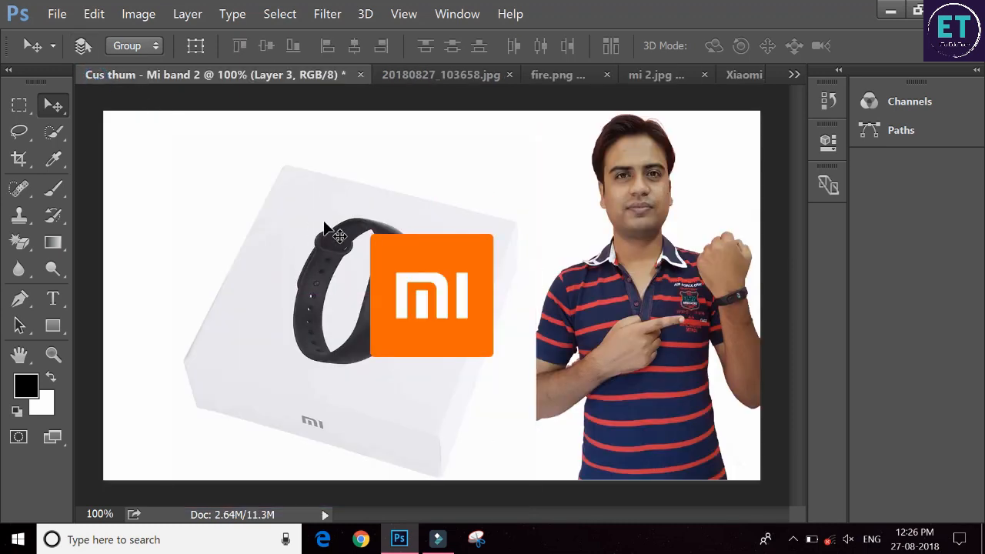
drag(453, 294, 197, 178)
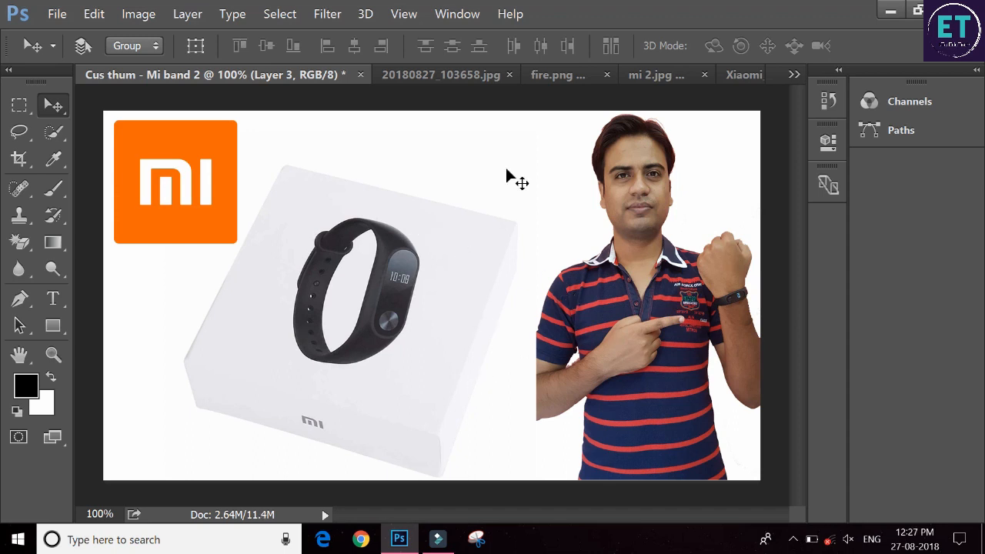
Copy the whole fire.png image and paste it into the Cus thum - Mi band 2 document
click(567, 74)
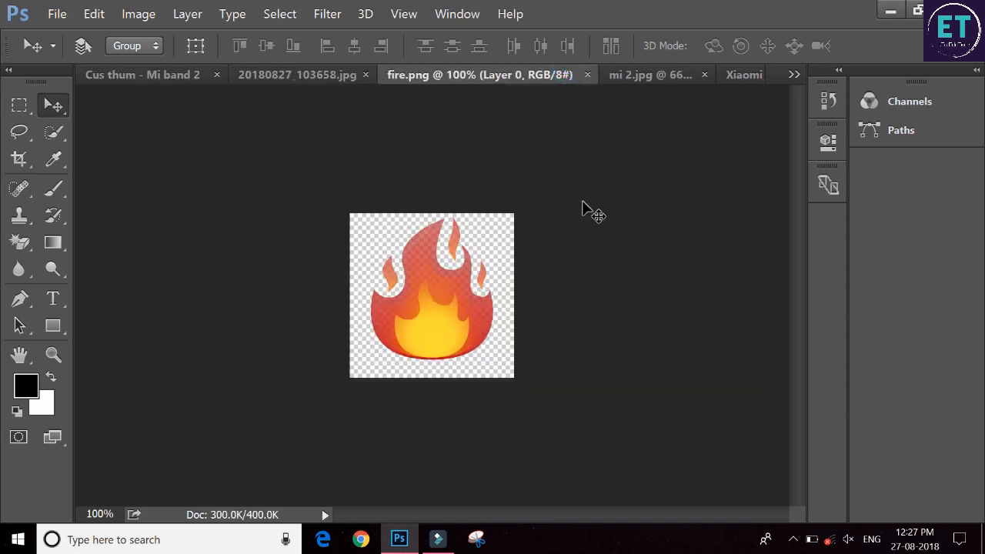
key(ctrl+a)
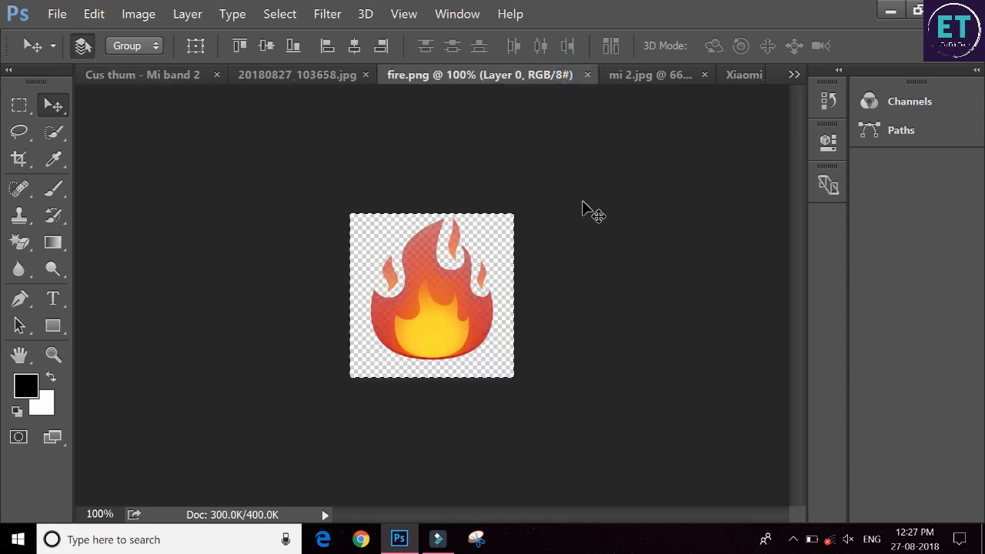
click(160, 77)
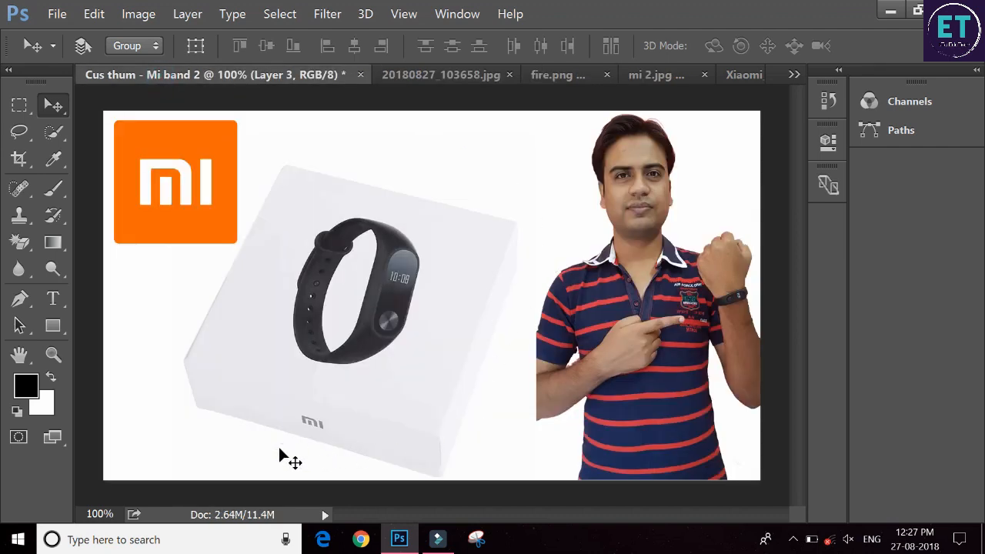
key(ctrl+v)
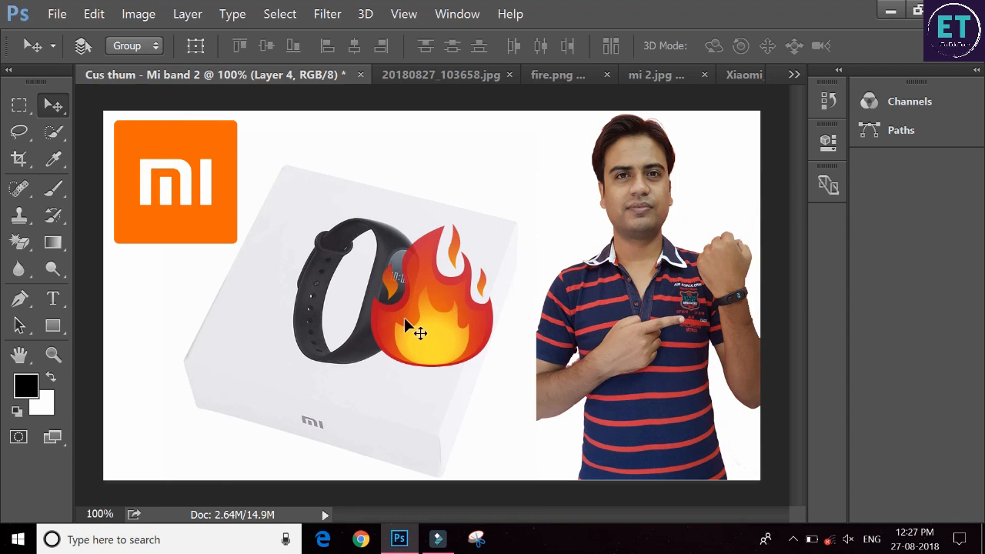
Free-transform the fire graphic to slightly under half size, place it at the canvas's lower-left corner, and apply the transformation
click(406, 321)
key(ctrl)
key(ctrl+t)
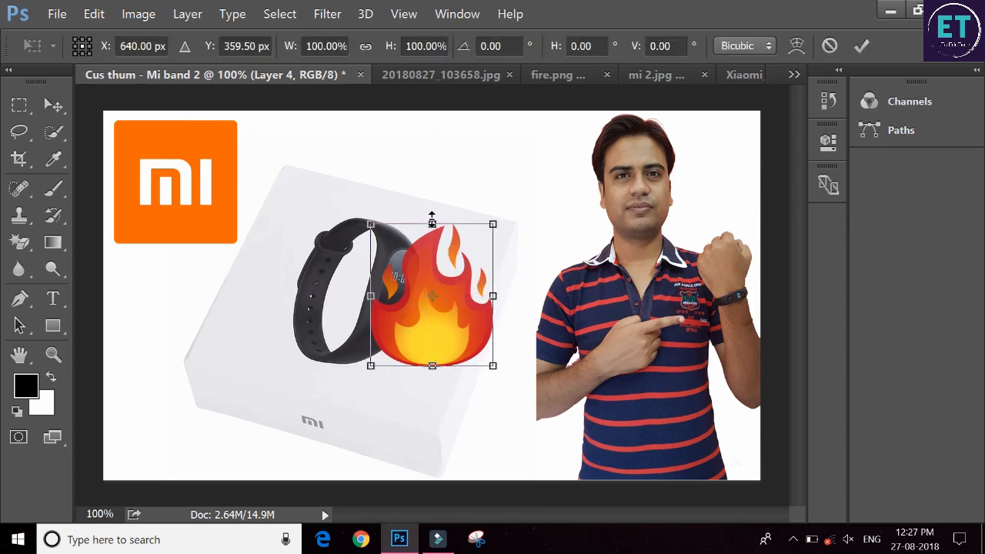
drag(364, 214, 446, 287)
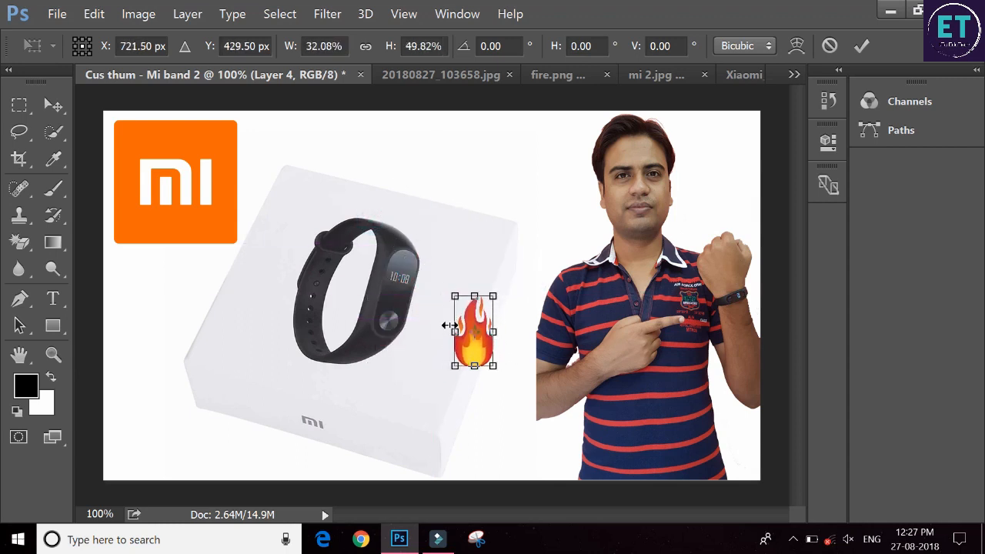
drag(450, 325, 431, 325)
drag(459, 362, 187, 468)
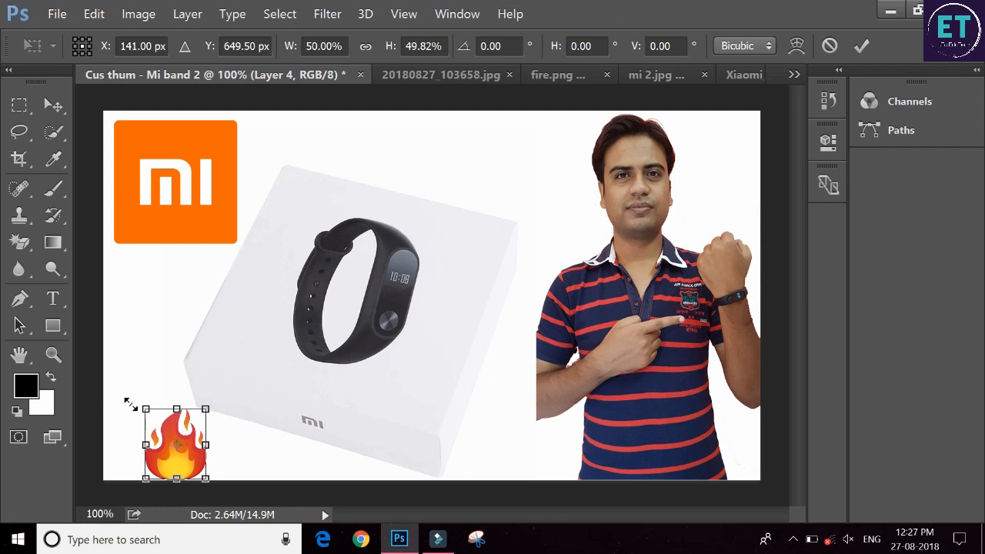
drag(137, 404, 143, 418)
key(Return)
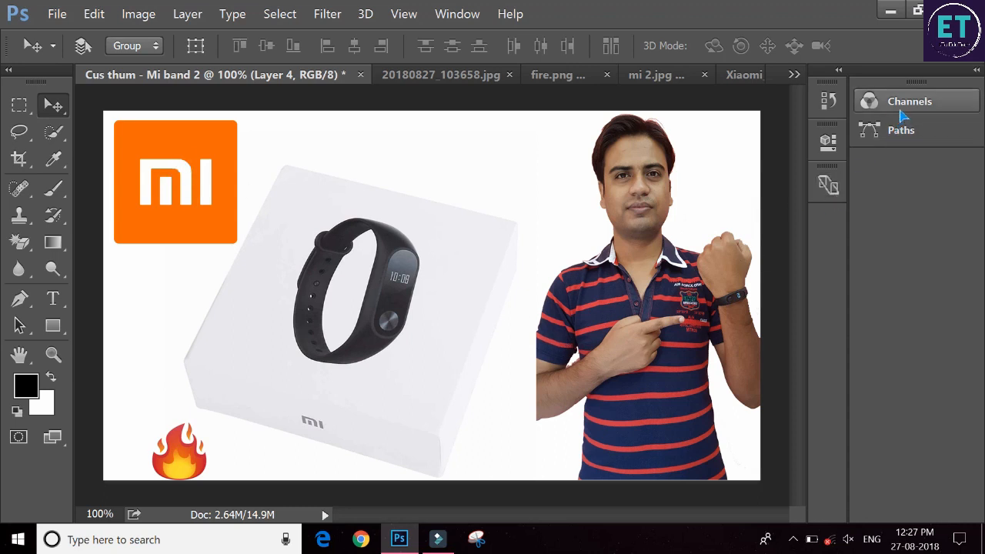
Show the Layers panel and move it up beside the canvas
click(839, 71)
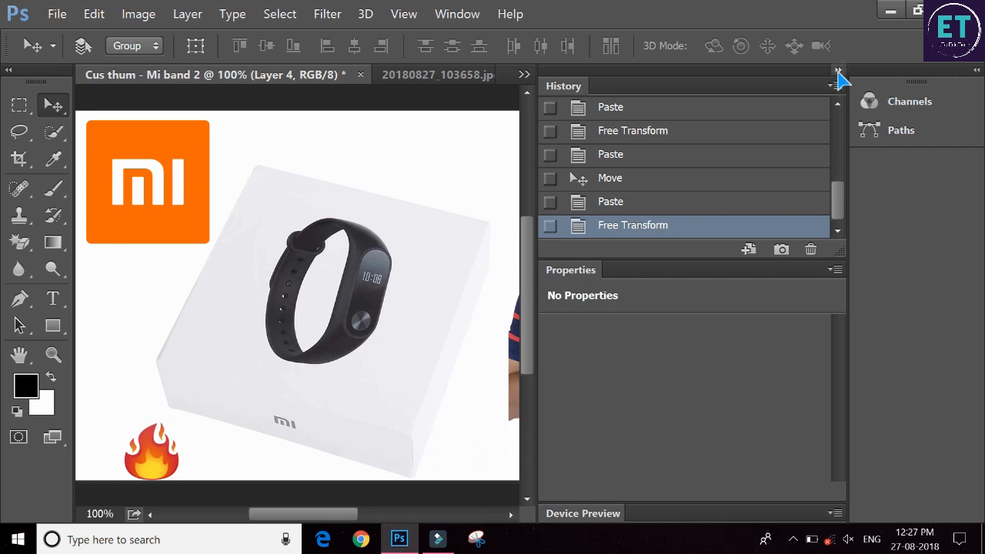
click(838, 71)
click(976, 71)
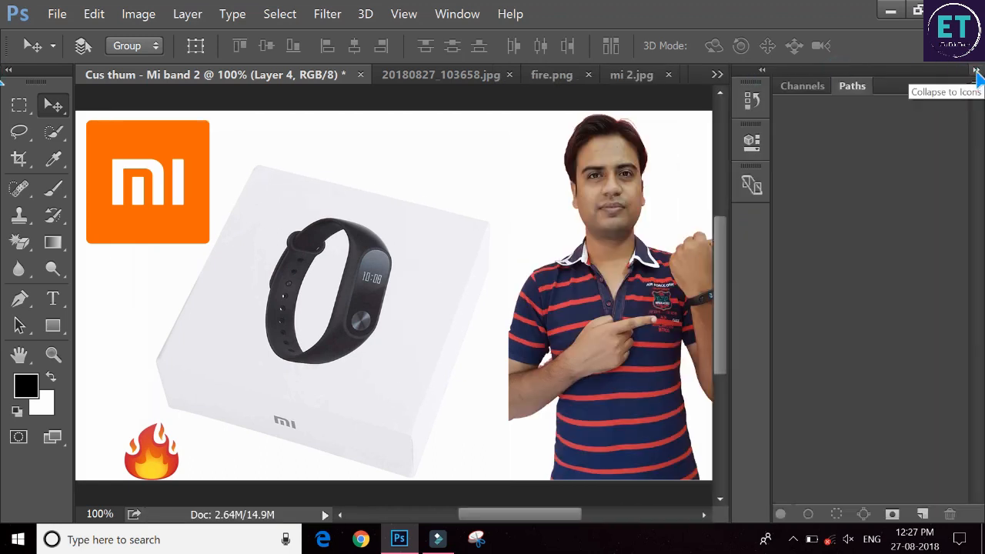
click(400, 17)
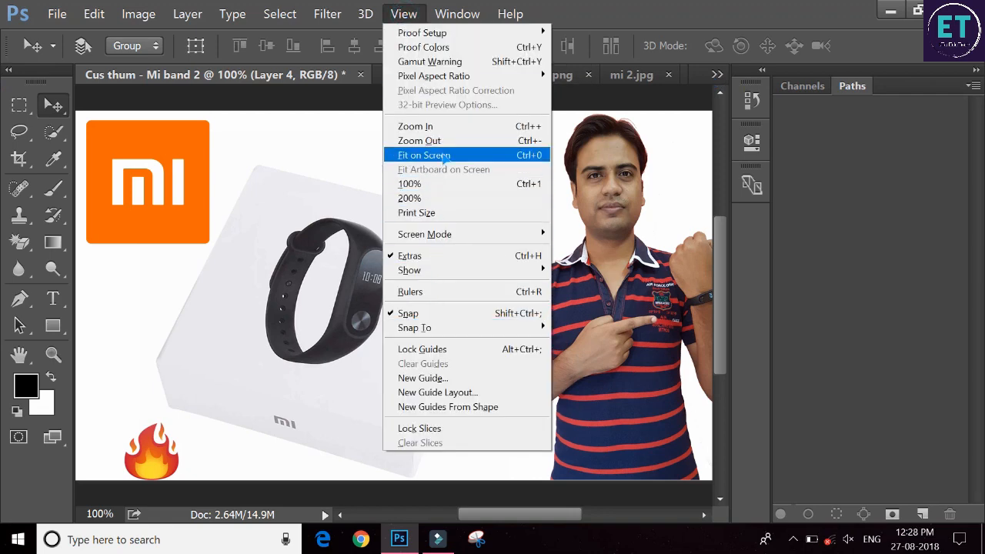
mouse_move(454, 18)
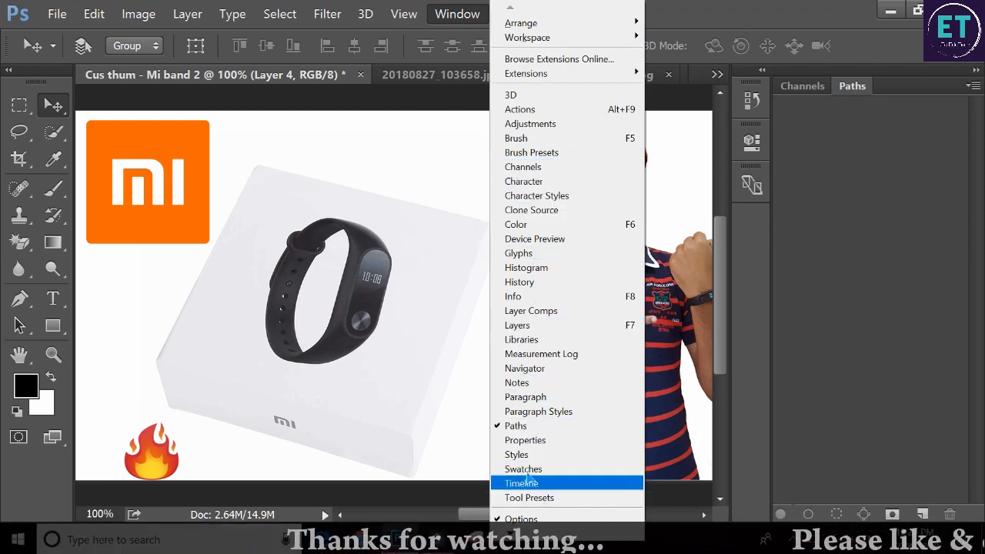
click(536, 326)
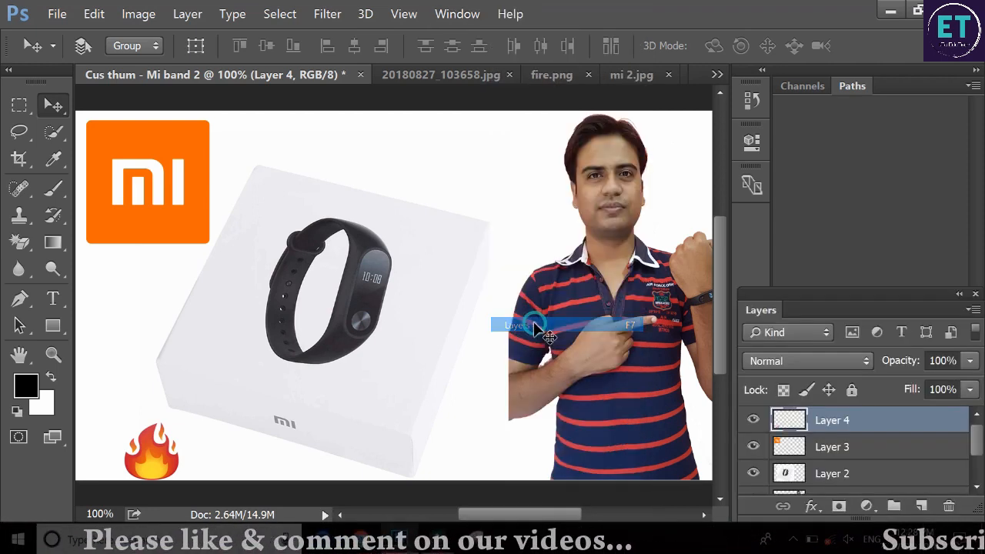
drag(821, 284, 842, 119)
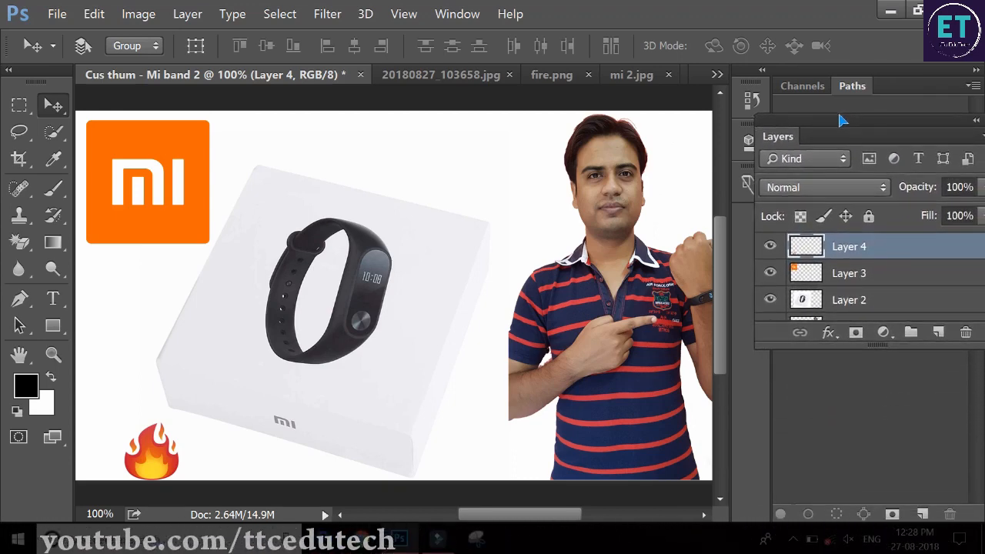
Free-transform the logo on Layer 3 to about 52.92% width and 50.42% height at X 779.5 px, Y 546.5 px, and apply it
click(824, 274)
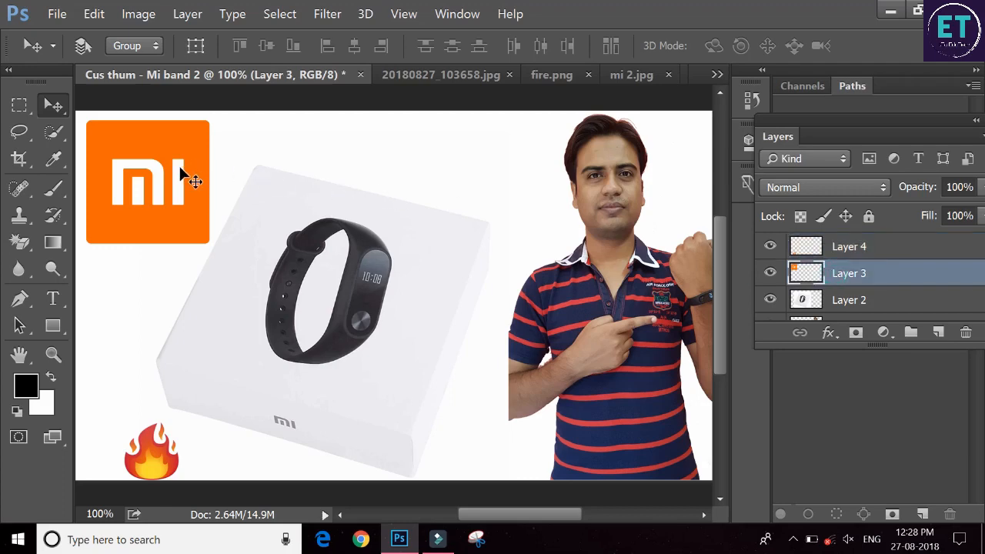
key(ctrl)
key(ctrl+t)
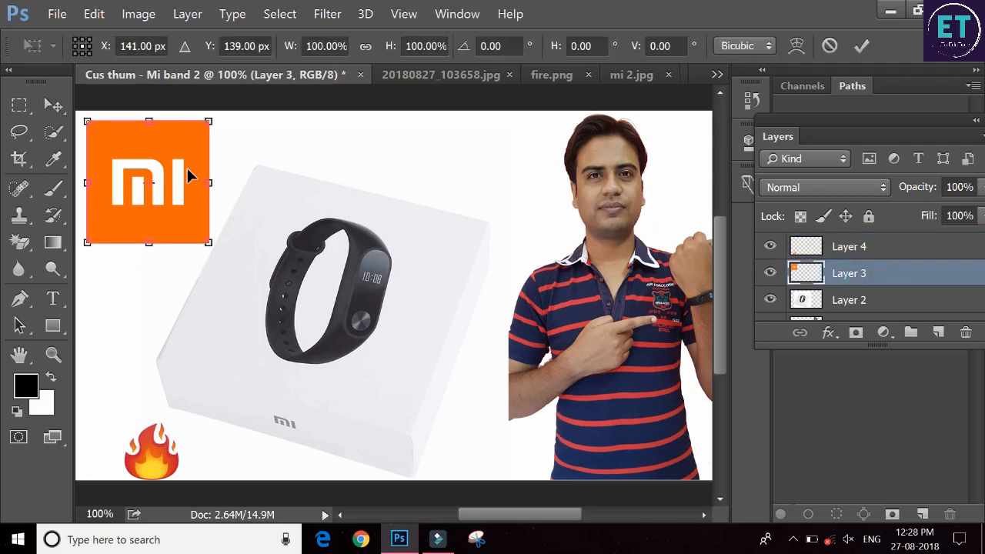
drag(201, 237, 501, 406)
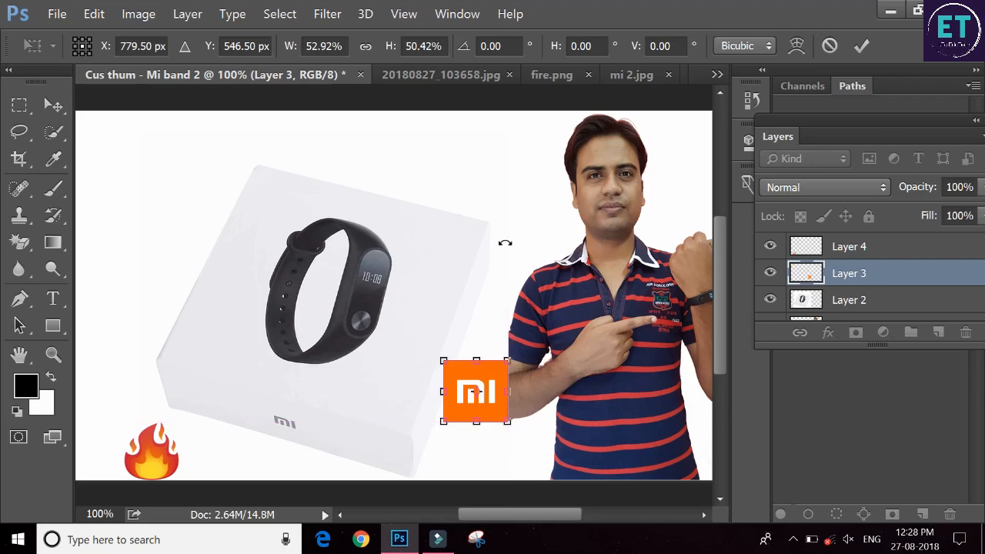
key(Return)
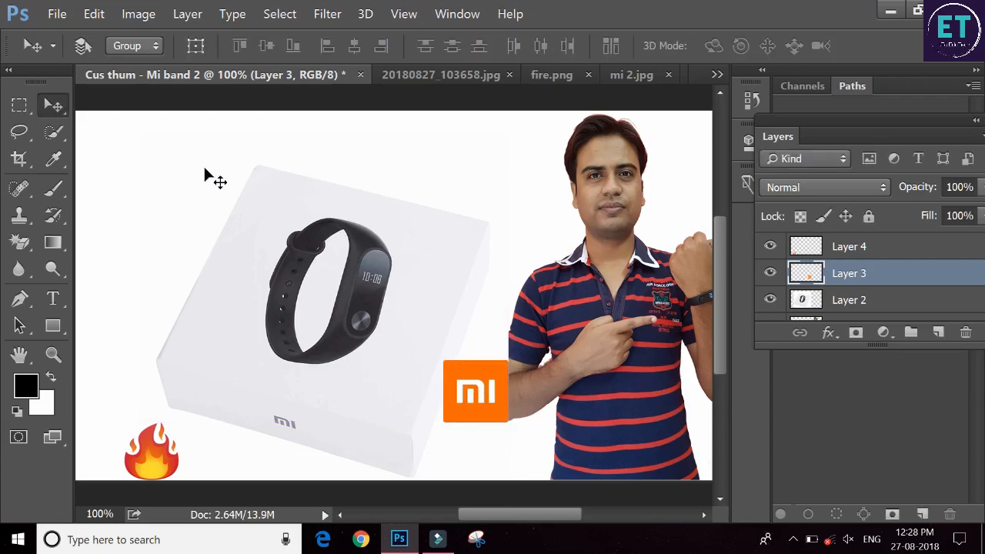
Open ET logo-01 from the Logo + Art folder of Icon Librery in YouTube Drive, and copy the whole image
click(57, 14)
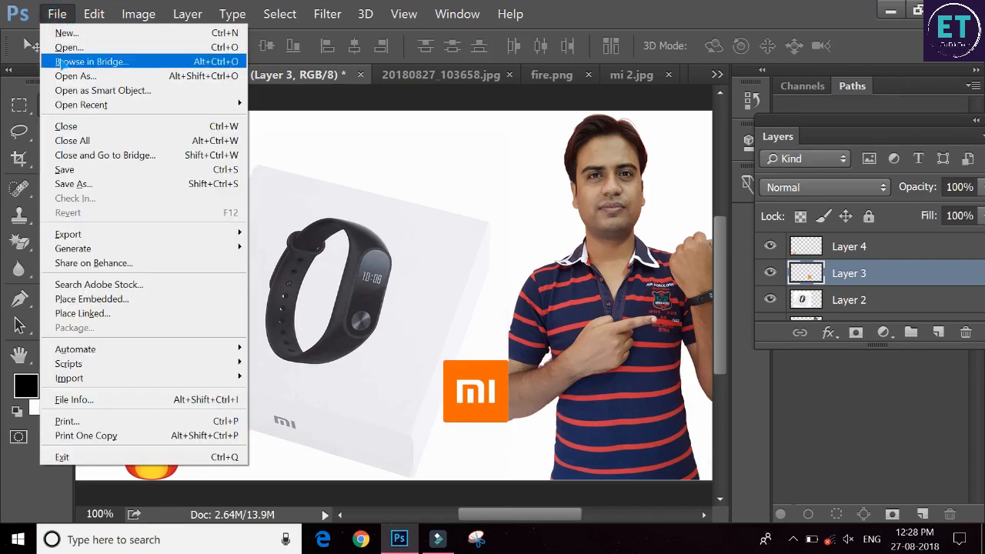
click(62, 48)
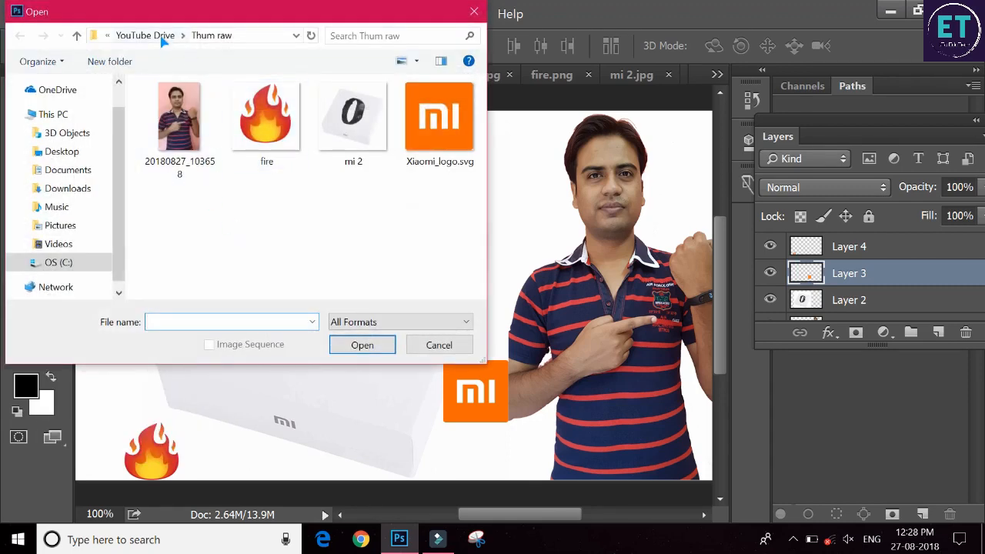
click(160, 36)
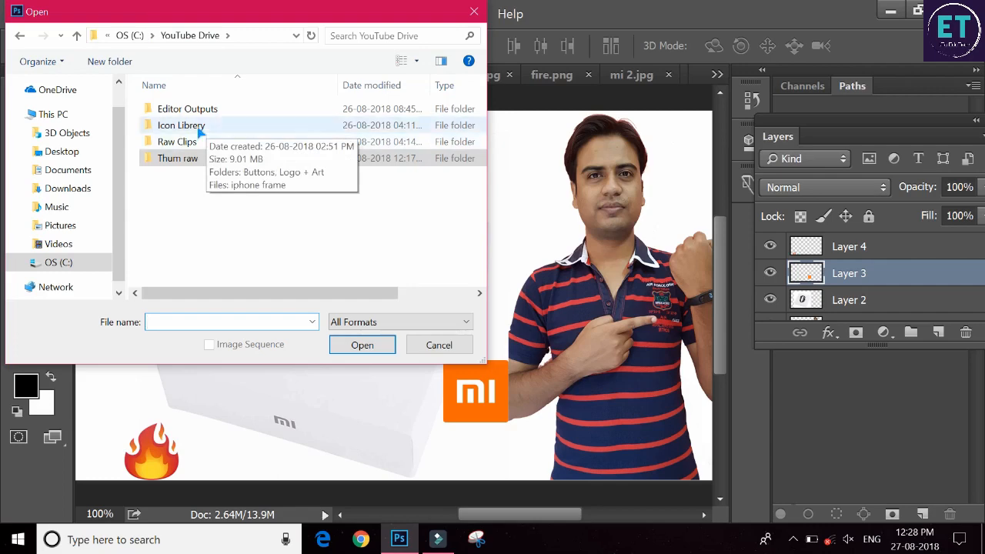
double_click(188, 126)
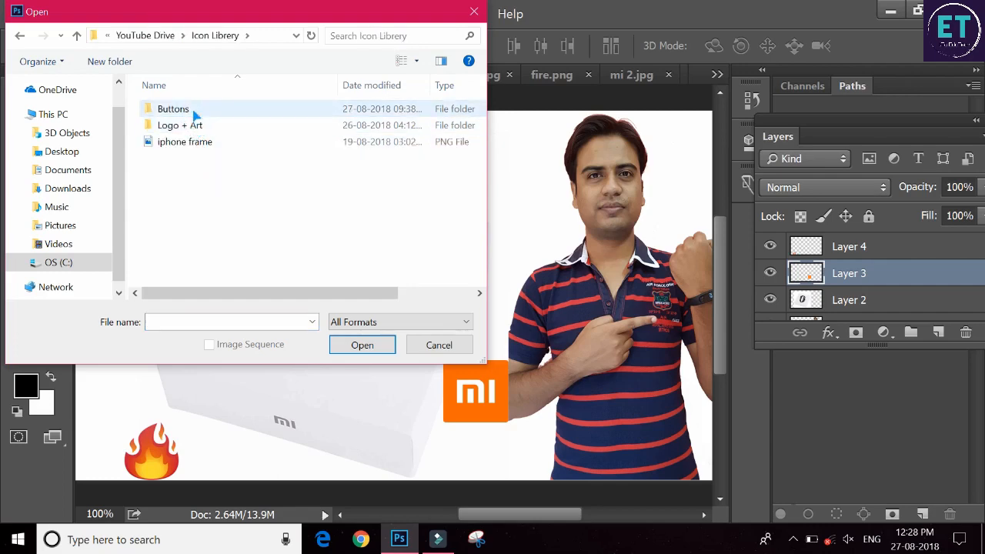
double_click(194, 113)
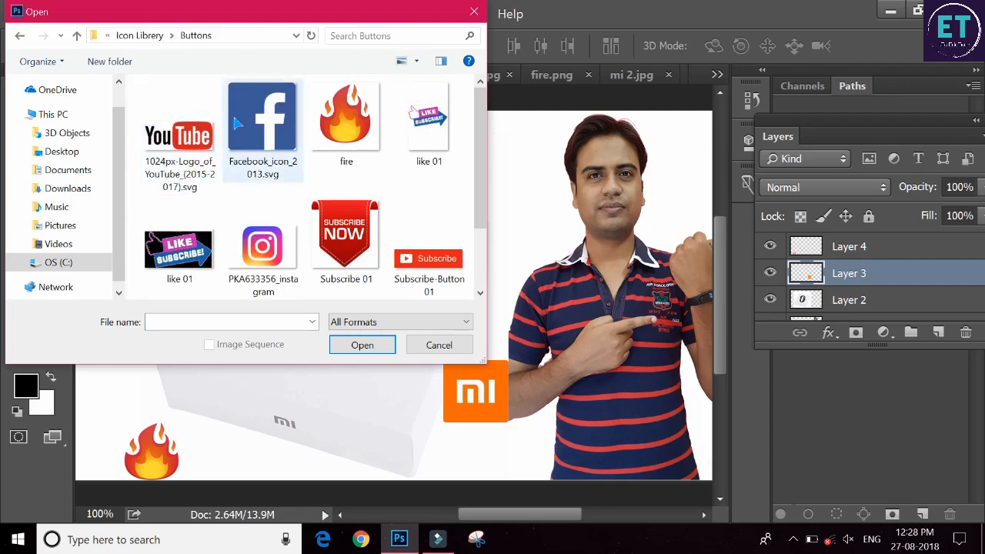
click(139, 34)
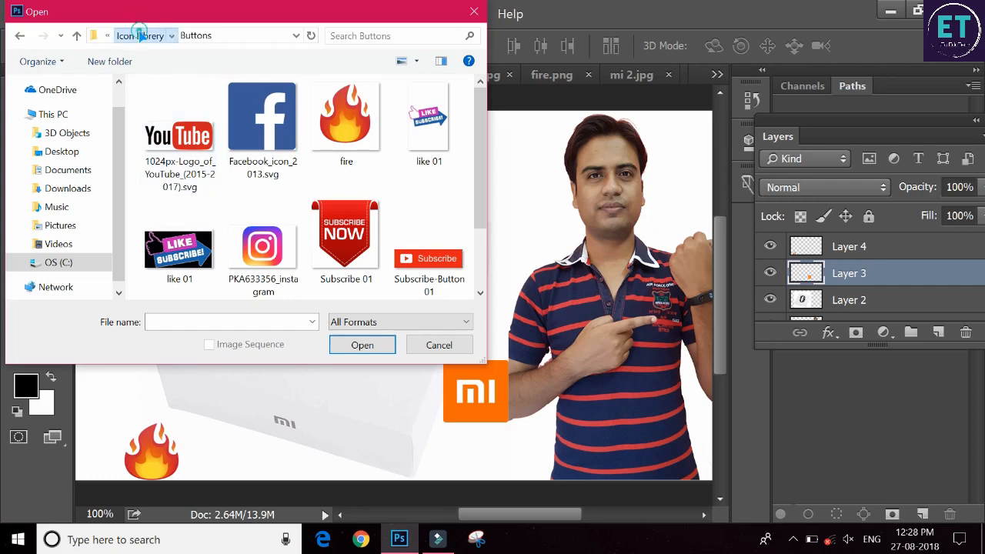
double_click(170, 126)
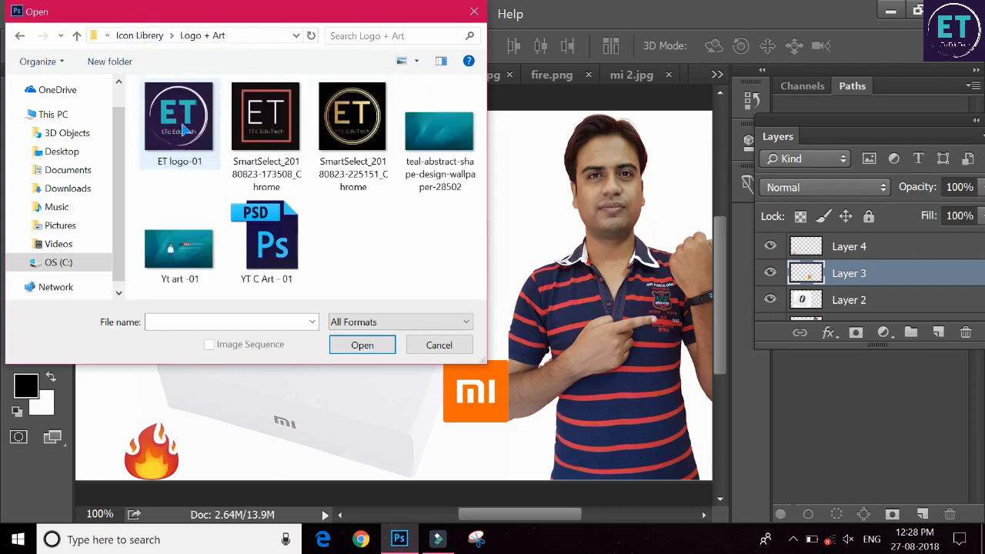
click(183, 128)
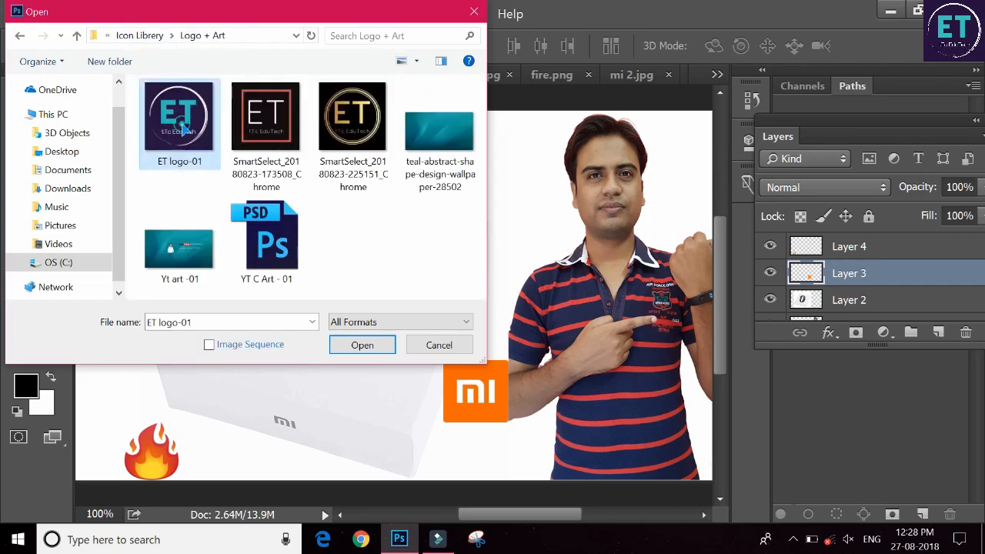
click(348, 347)
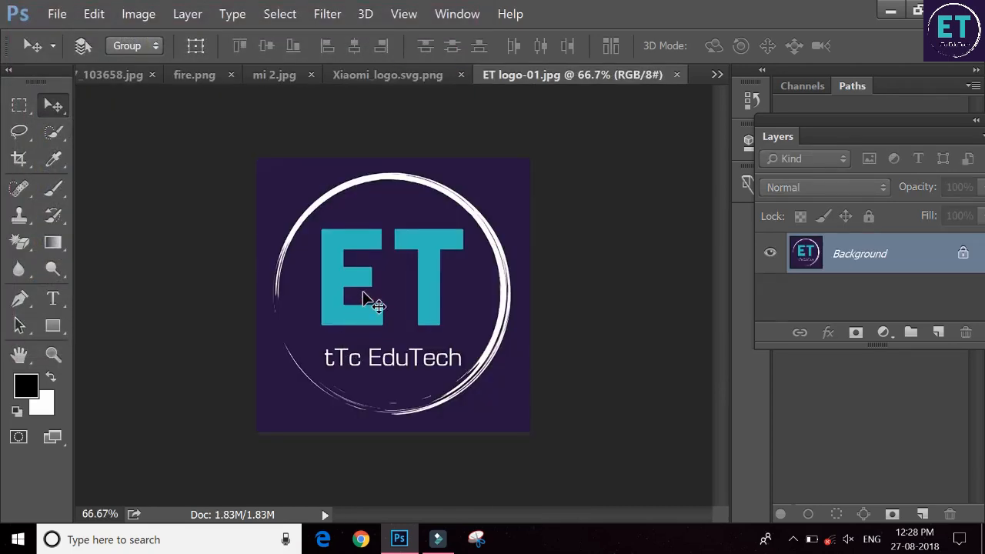
key(ctrl+a)
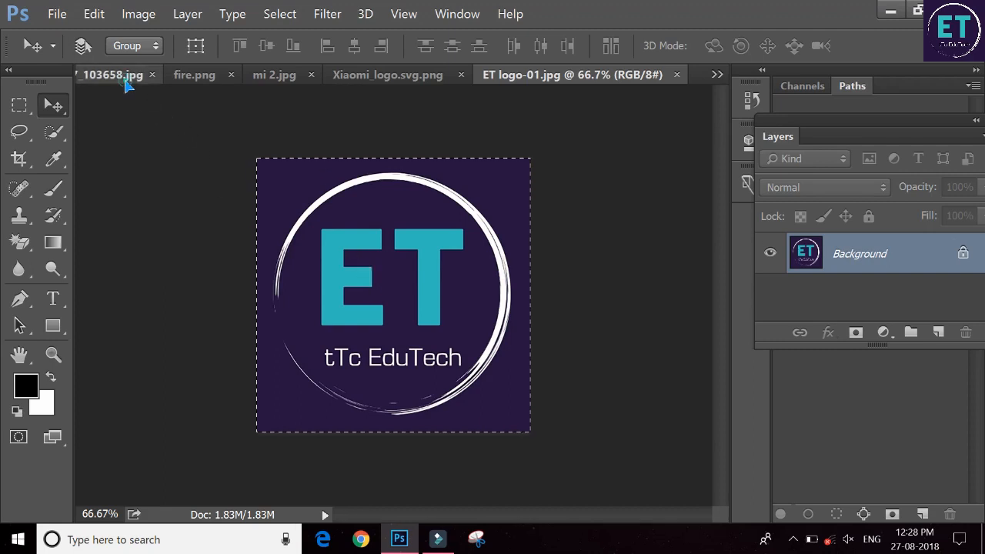
Look through the open documents for the Cus thum - Mi band 2 thumbnail
drag(128, 85, 165, 84)
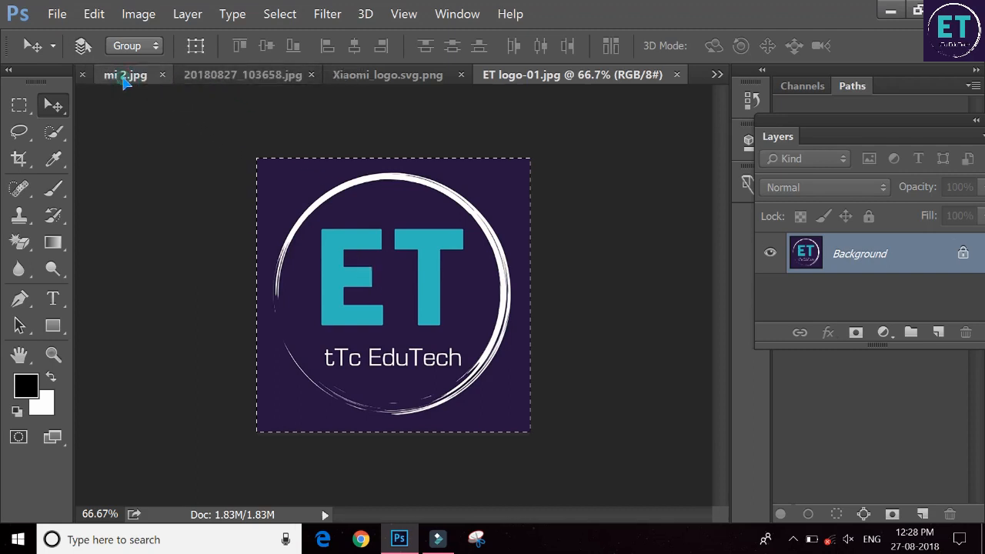
click(126, 82)
click(103, 83)
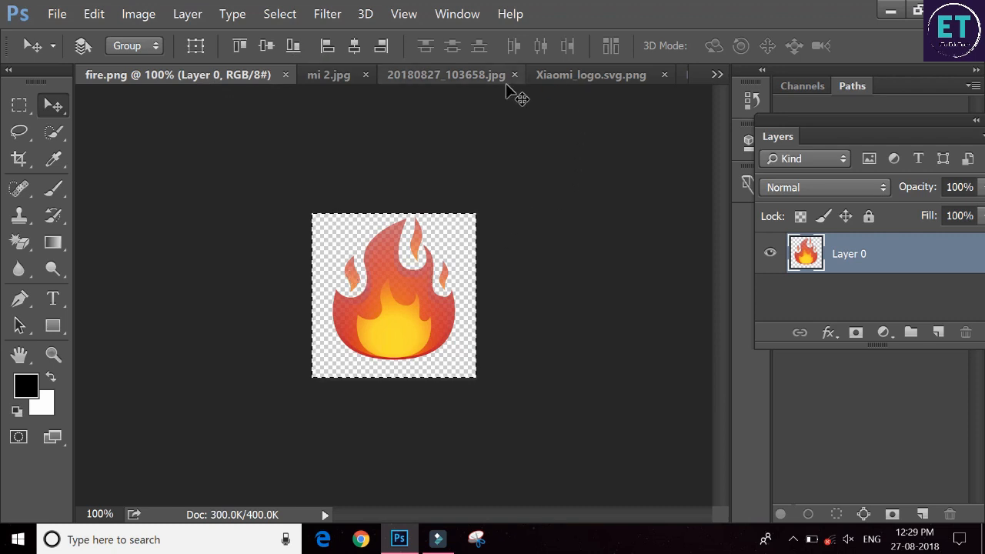
click(328, 77)
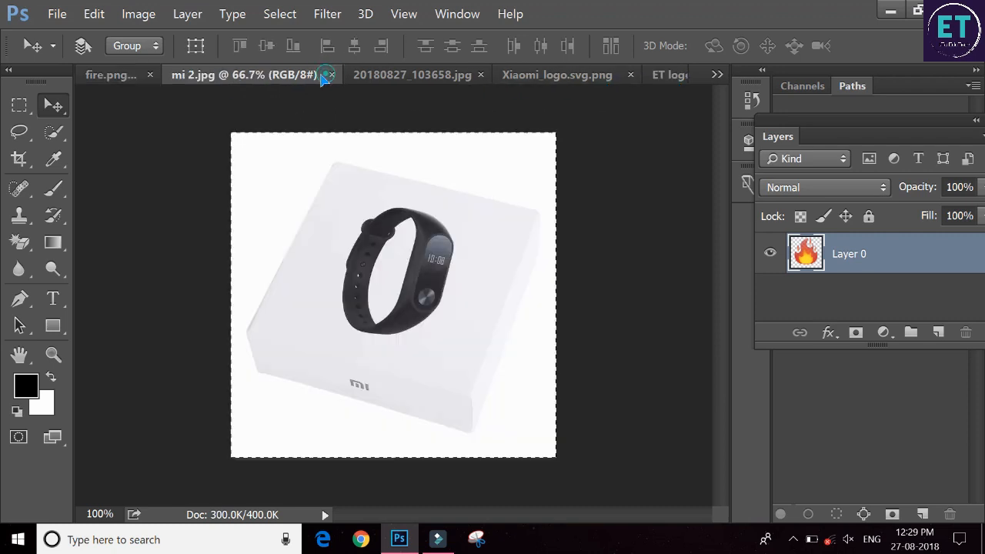
click(429, 74)
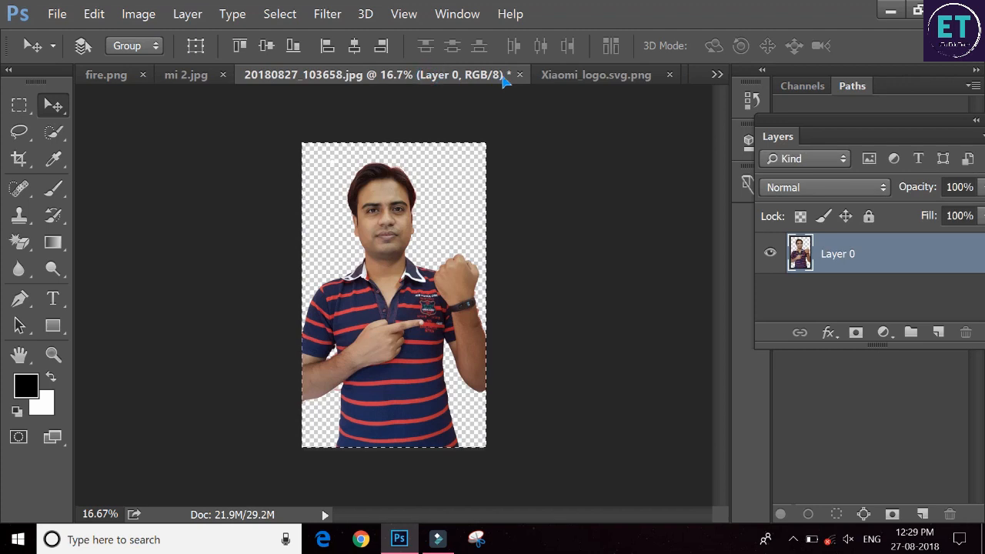
click(629, 82)
click(631, 80)
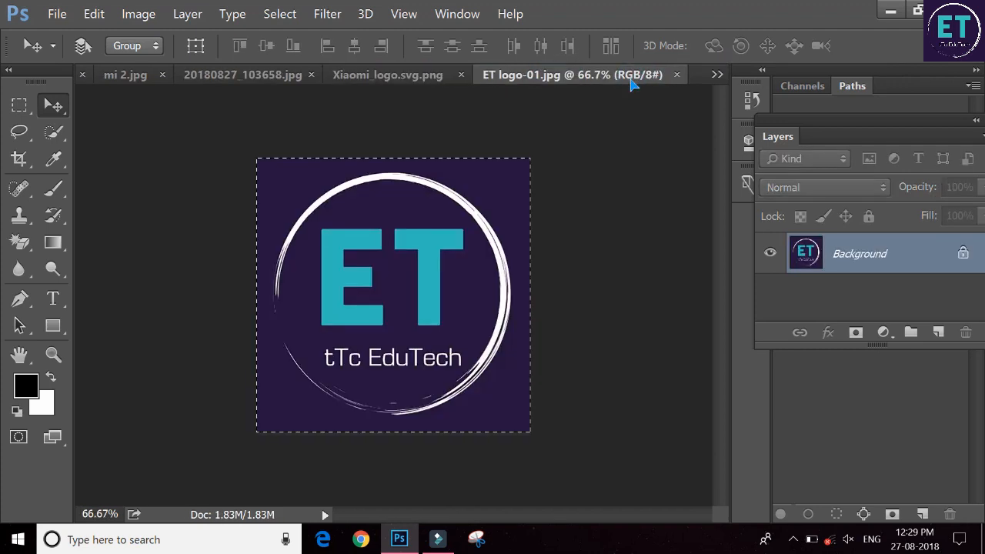
click(139, 81)
click(108, 85)
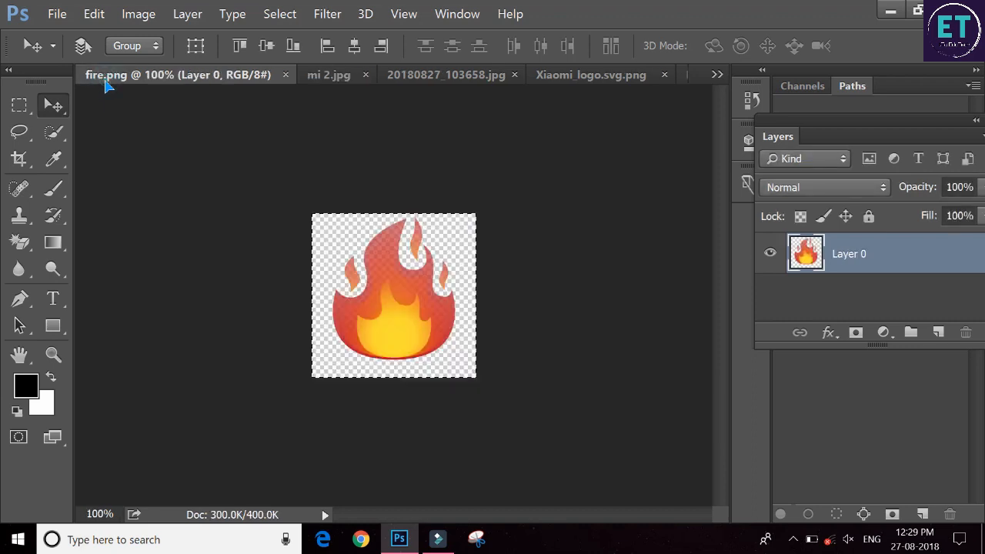
drag(91, 81, 125, 81)
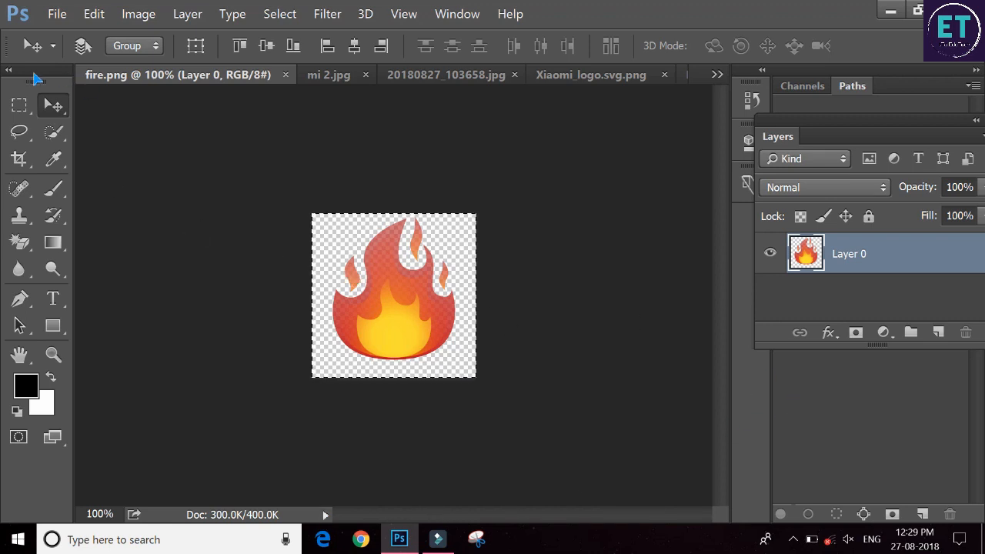
Collapse the toolbox to a single column and close the Xiaomi_logo.svg.png and mi 2.jpg documents
click(9, 70)
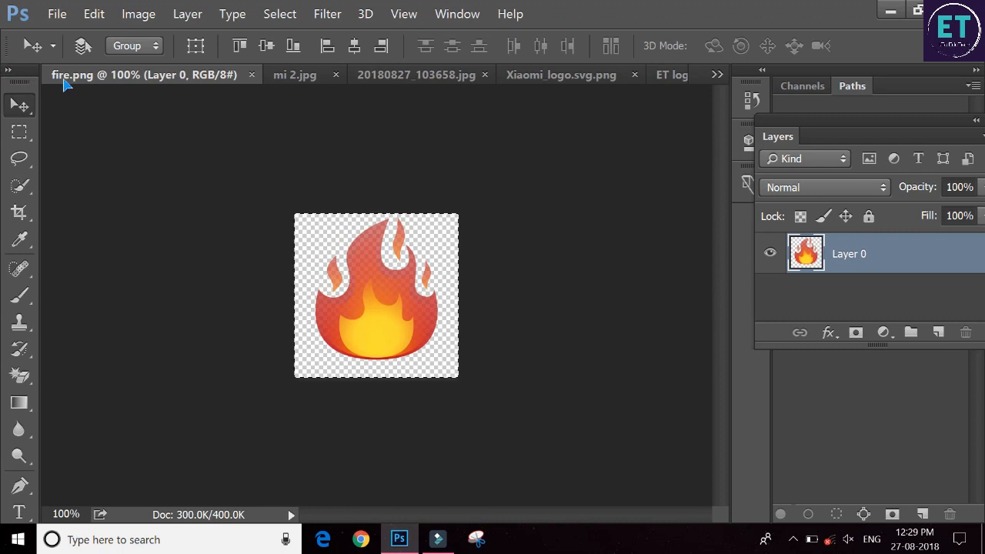
click(413, 77)
click(523, 74)
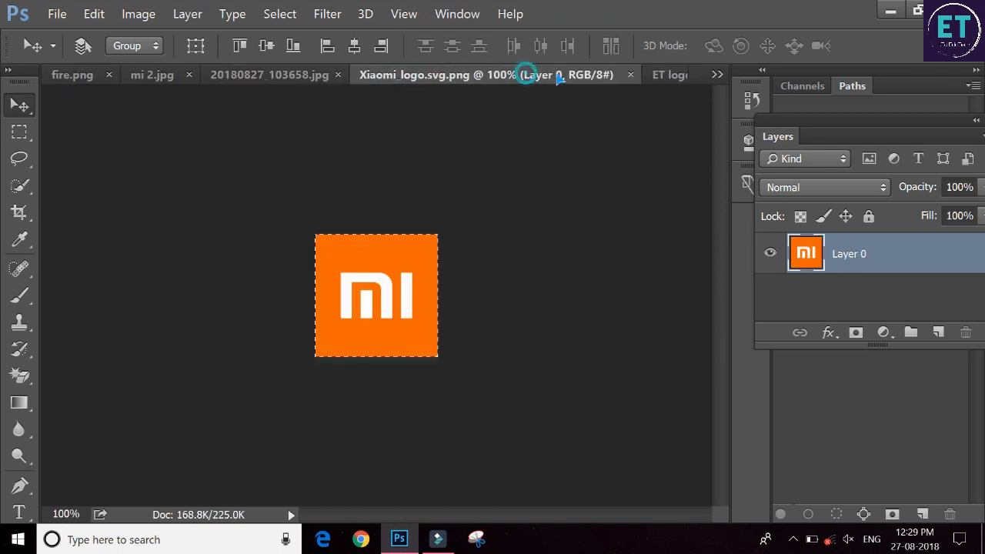
click(629, 77)
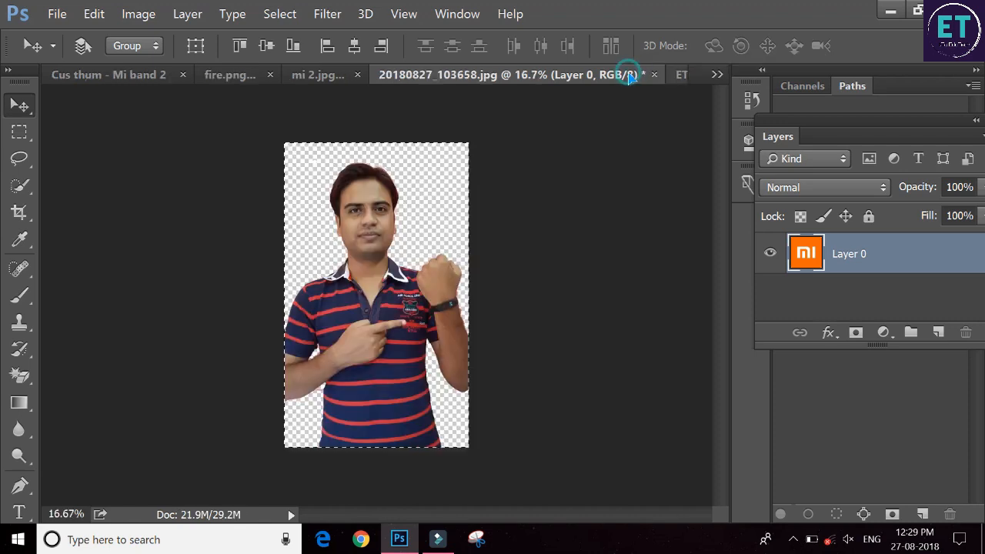
click(358, 87)
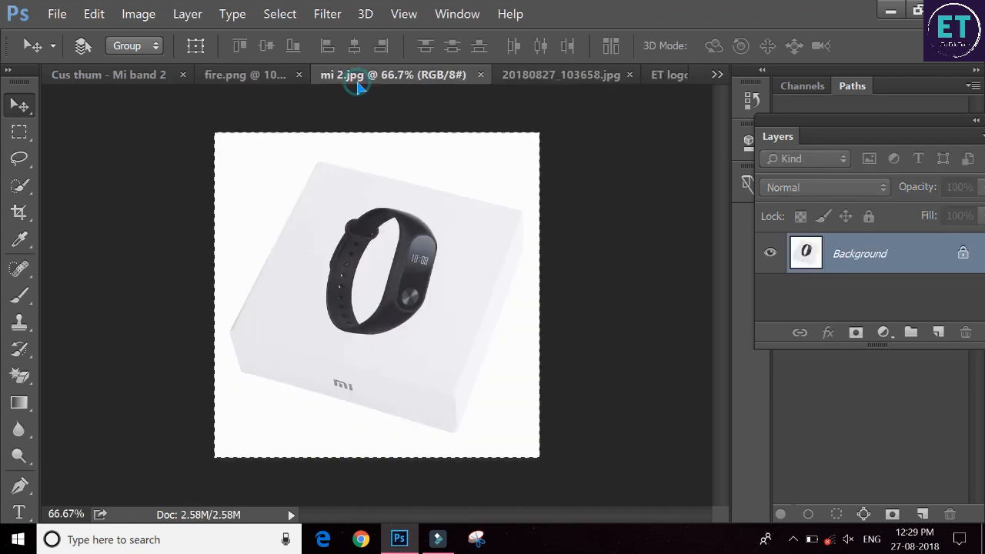
click(486, 81)
Paste the ET logo into Cus thum - Mi band 2 and scale it to just over a quarter size in the canvas's upper-left corner
click(119, 81)
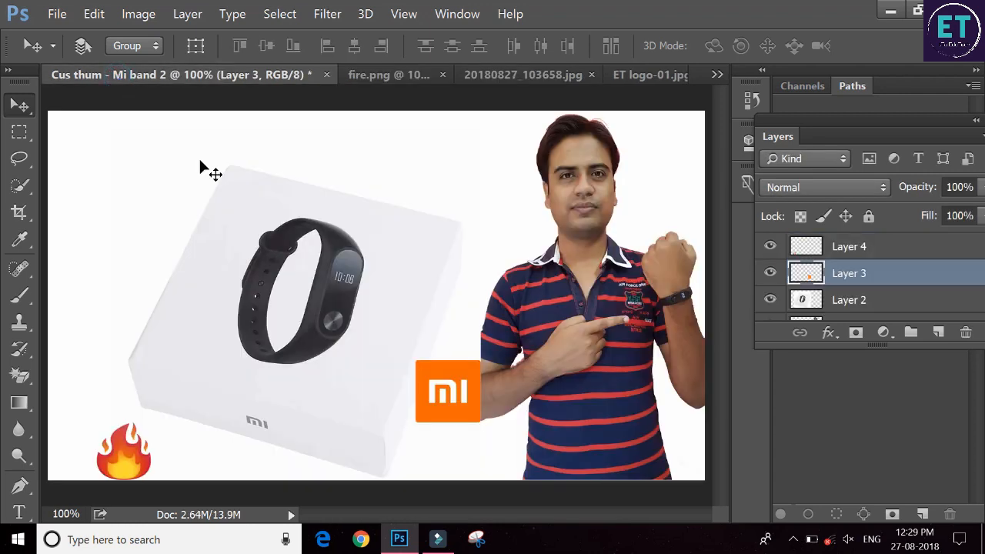
key(ctrl+v)
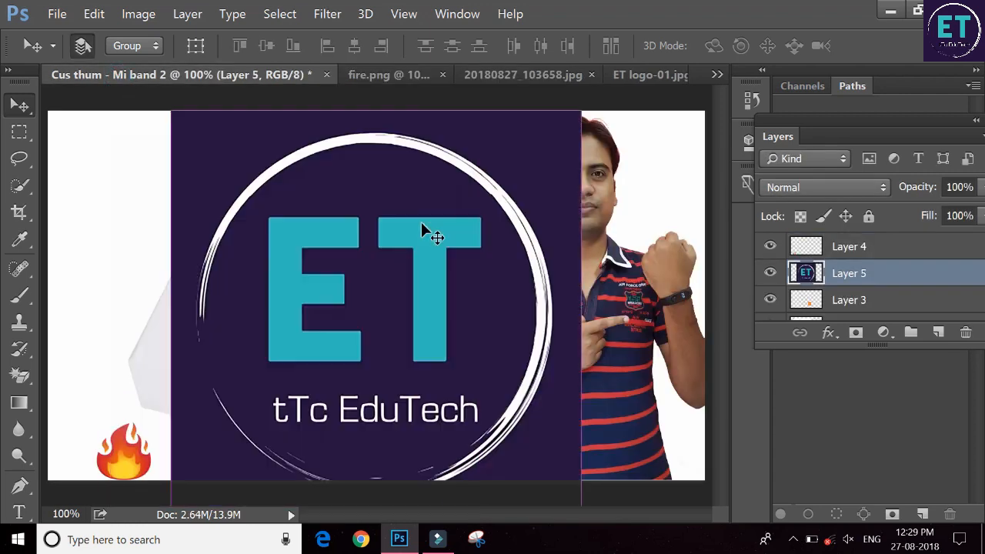
key(ctrl+t)
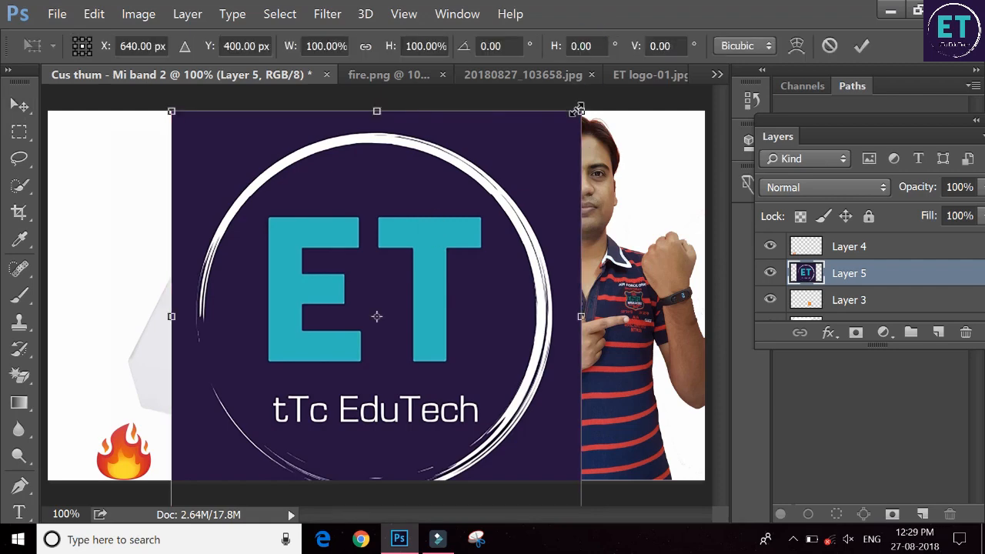
drag(579, 111, 171, 122)
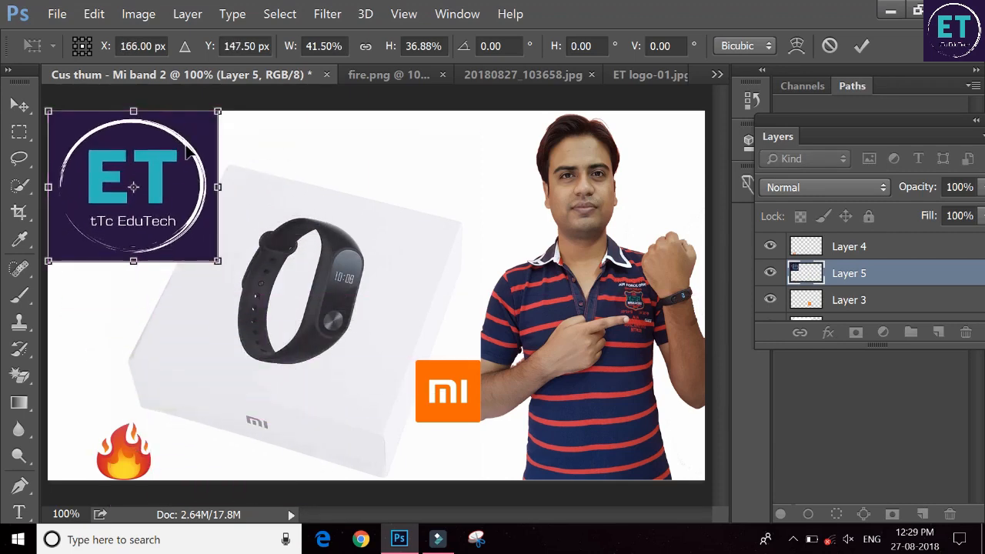
drag(208, 253, 153, 208)
key(Return)
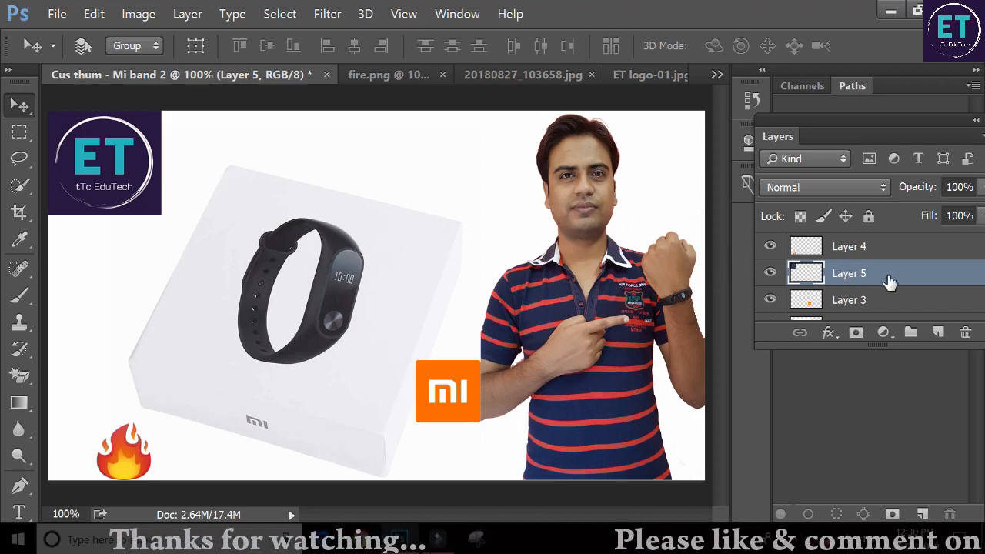
Extend the Layers panel downward so that it lists every layer down to Background
click(862, 301)
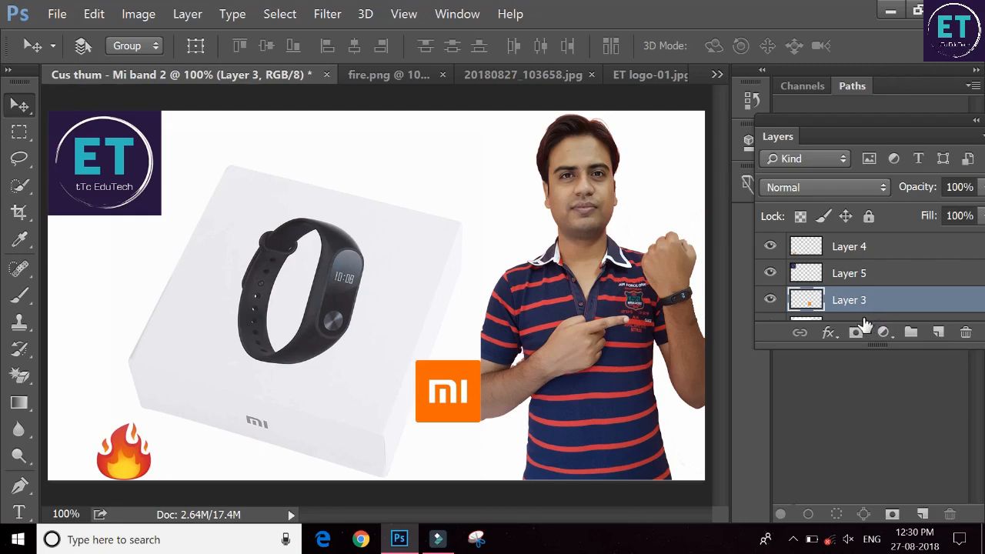
drag(878, 344, 879, 444)
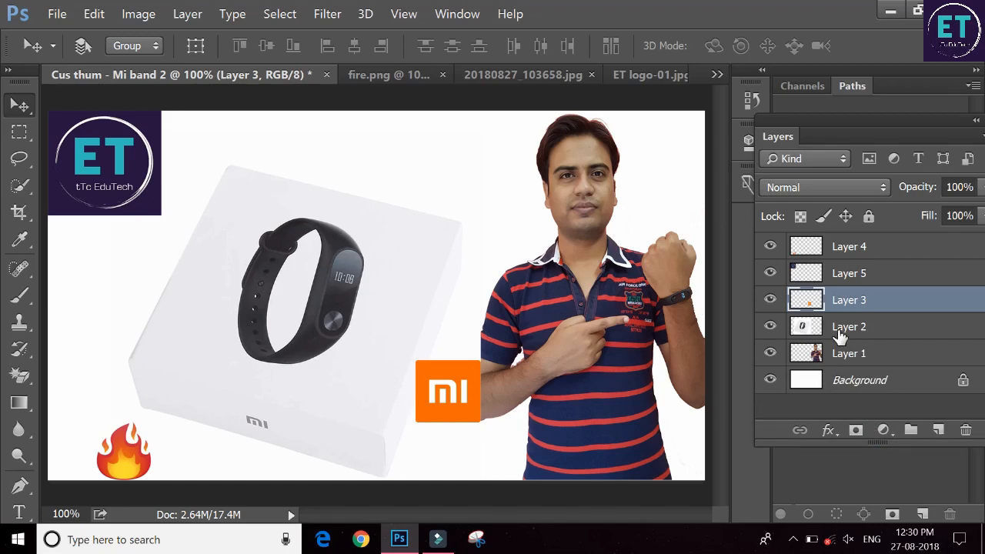
Copy the fire graphic on Layer 4, paste a duplicate of it into the thumbnail, and activate the Move tool
click(840, 248)
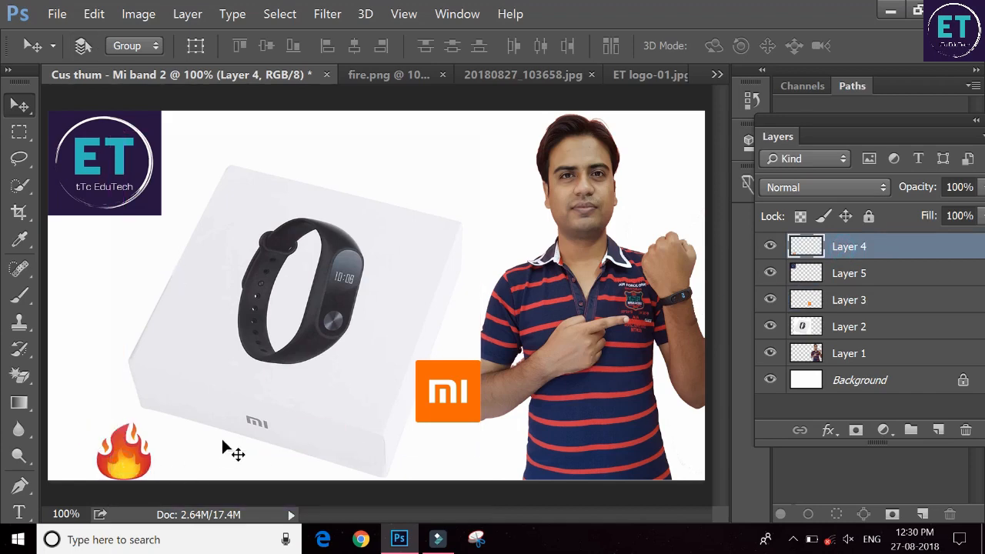
key(ctrl)
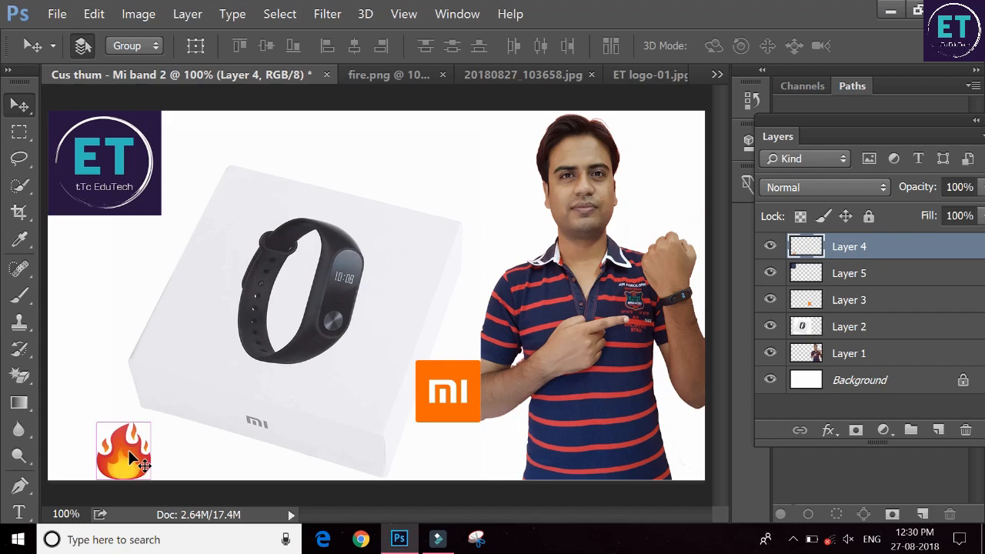
key(ctrl+t)
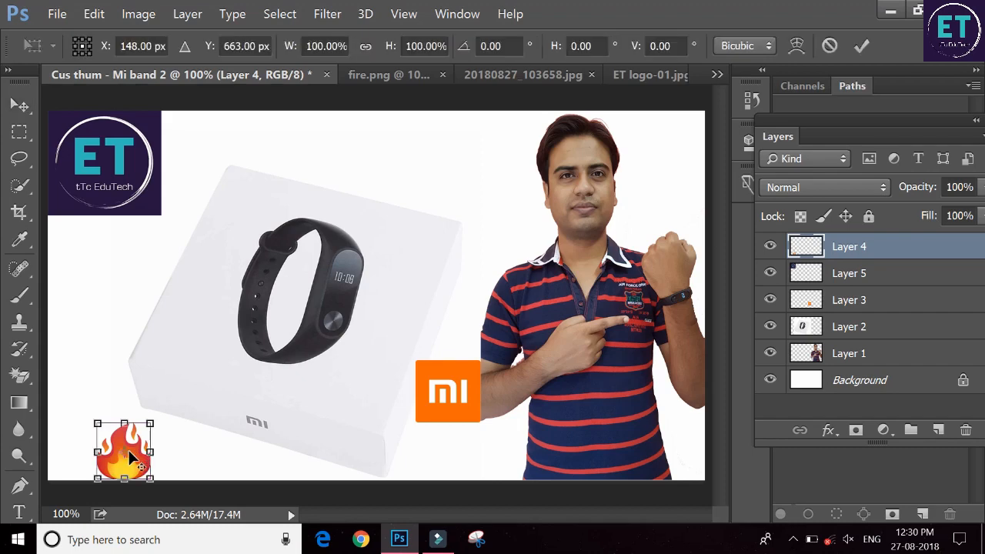
click(19, 132)
click(124, 453)
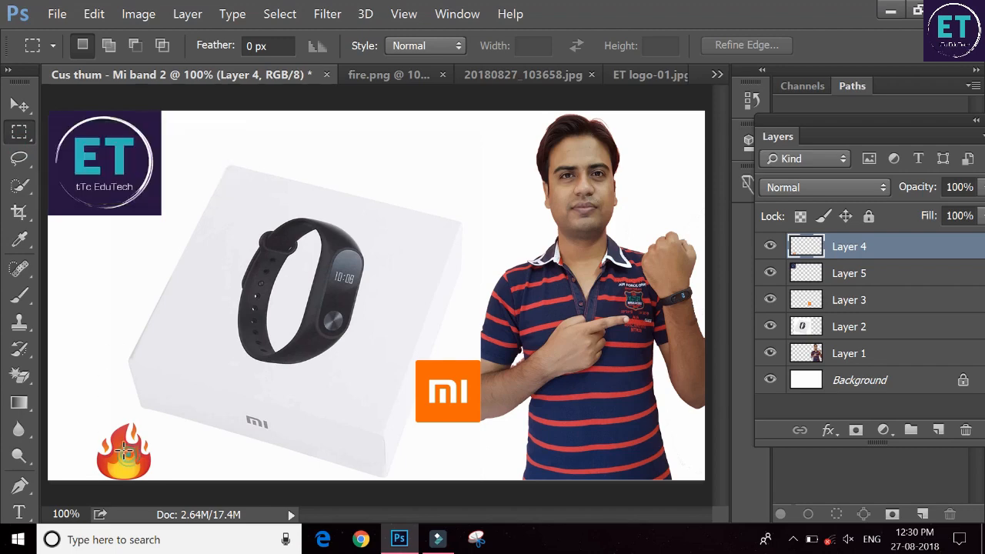
key(ctrl+a)
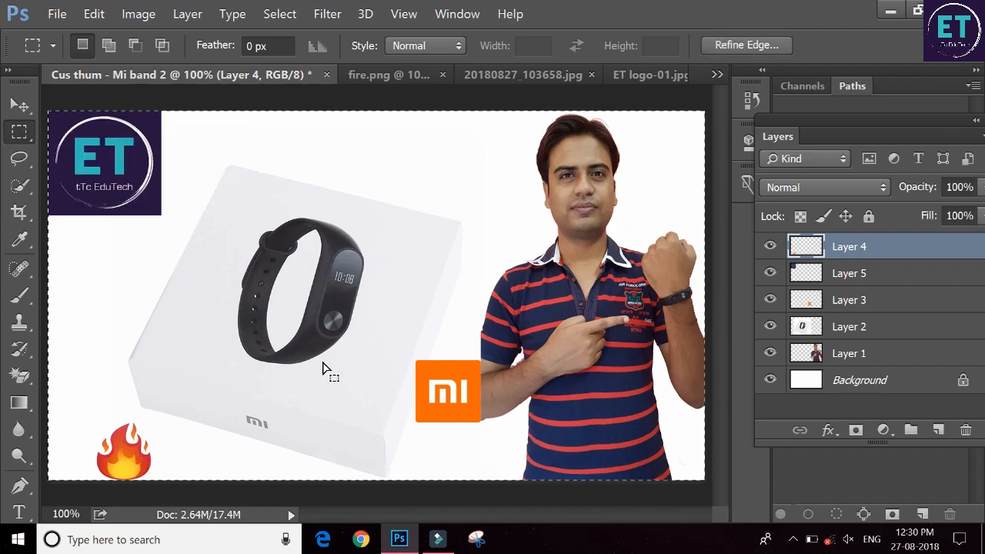
key(ctrl+v)
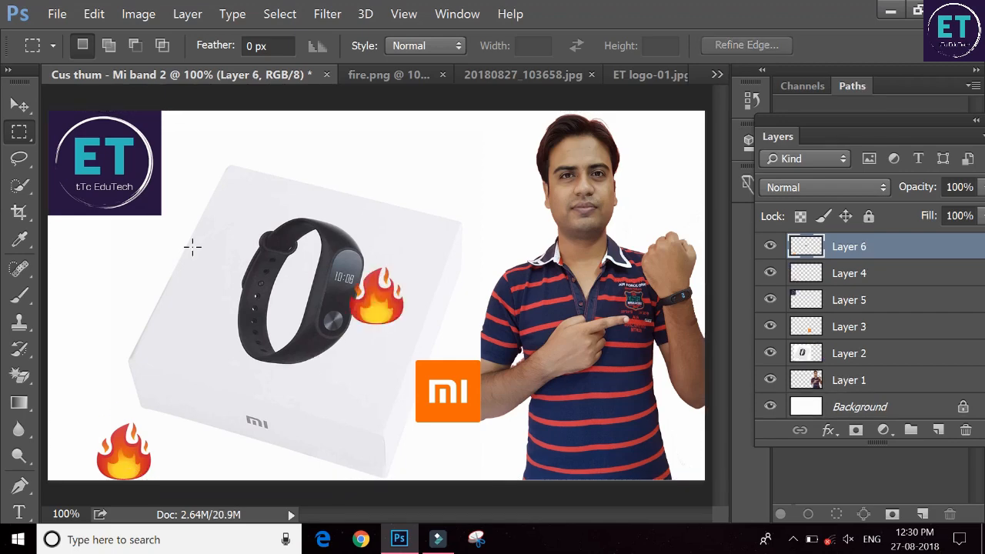
click(19, 105)
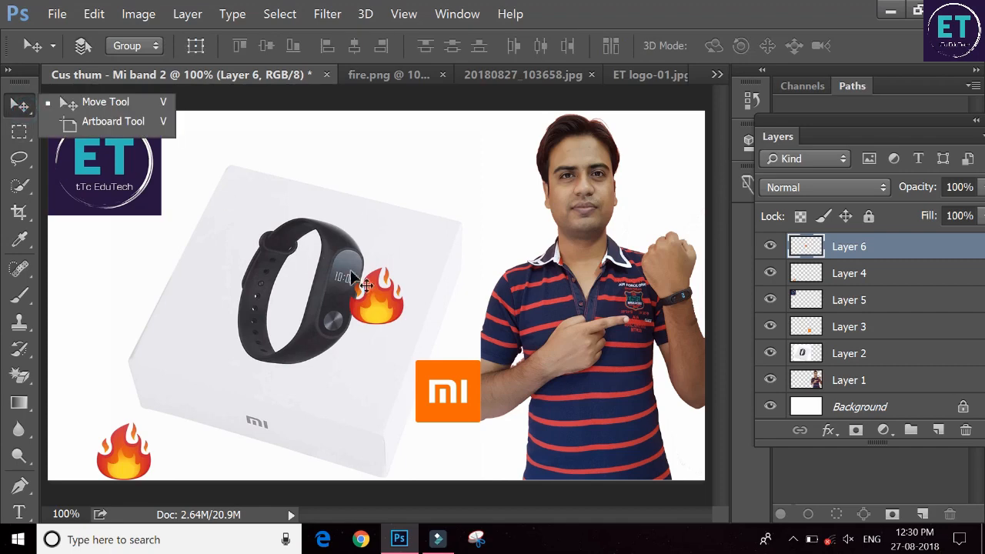
Move the Layer 6 fire above the Mi logo beside the portrait's head, and shift the Layer 4 fire slightly left in the lower-left corner
drag(385, 312, 216, 465)
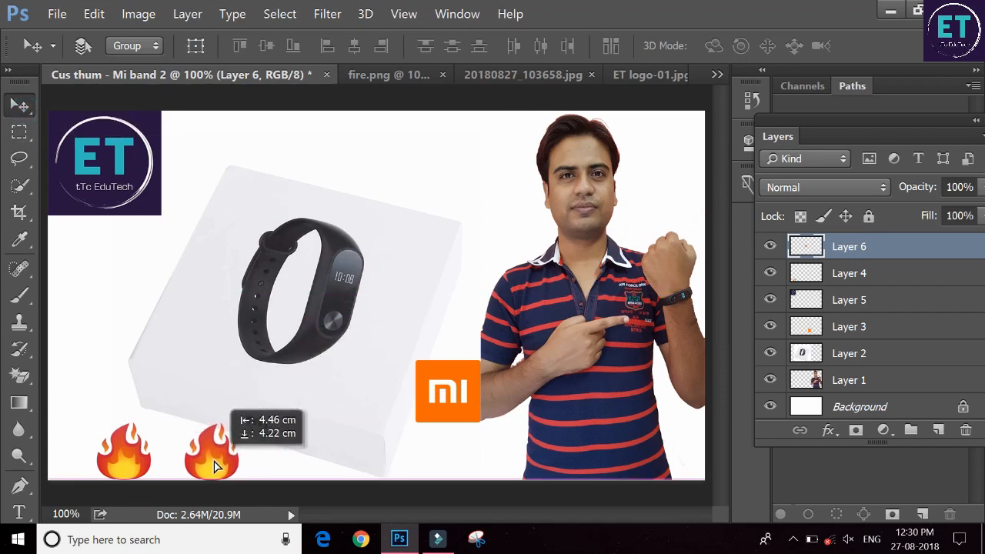
drag(217, 465, 443, 164)
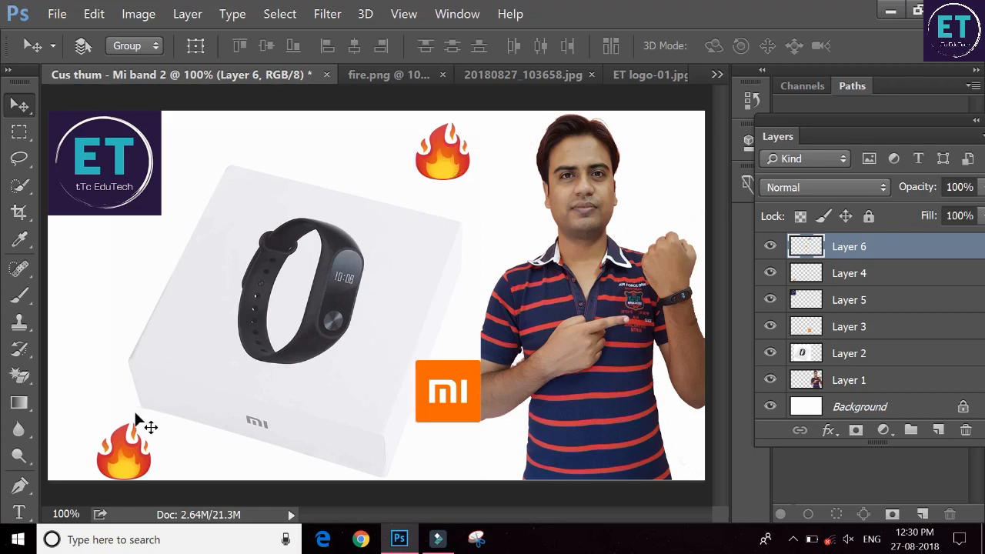
mouse_move(137, 460)
mouse_down()
mouse_move(146, 460)
mouse_move(137, 460)
mouse_up()
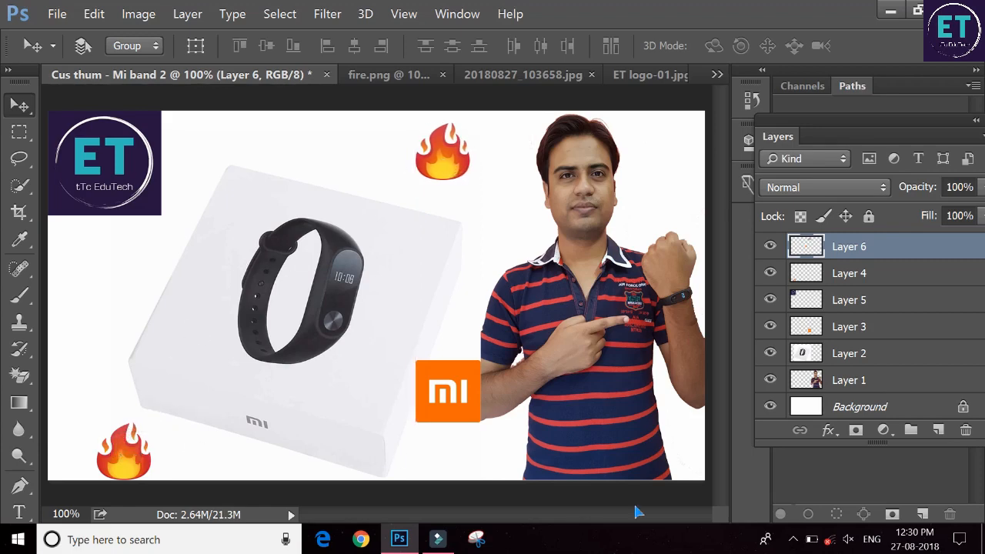
click(863, 279)
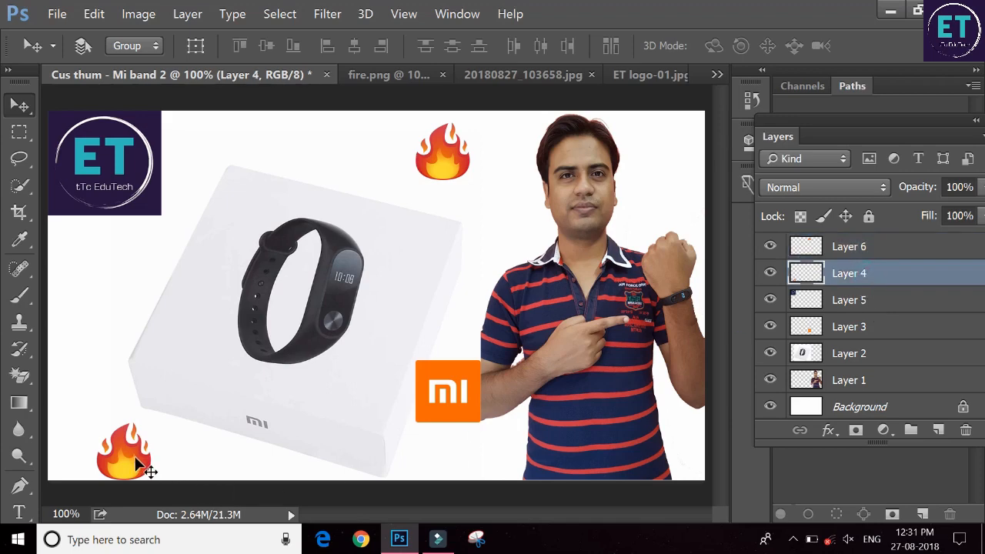
drag(133, 462, 121, 459)
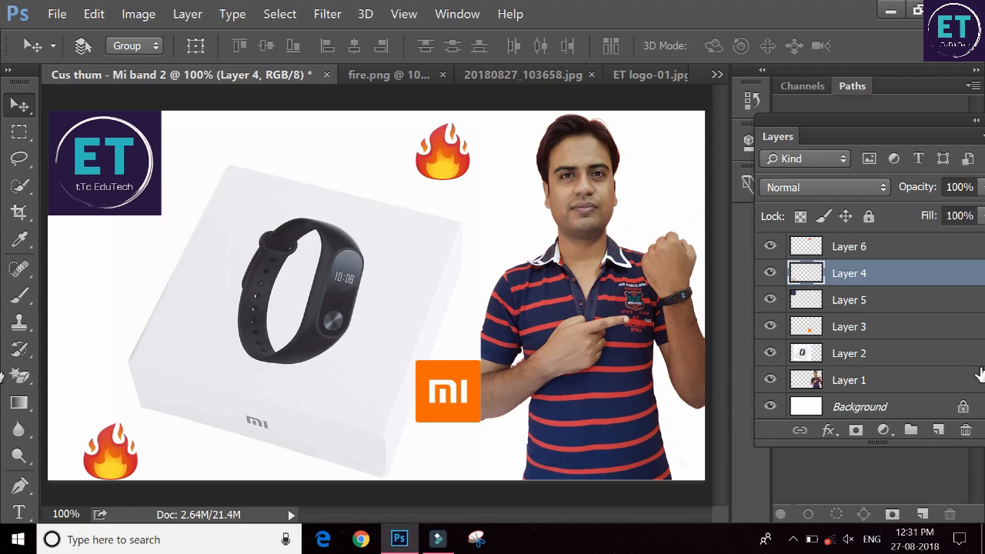
Make Layer 1 active and move the Layers panel down to uncover the Channels and Paths panels, leaving Paths displayed
click(850, 380)
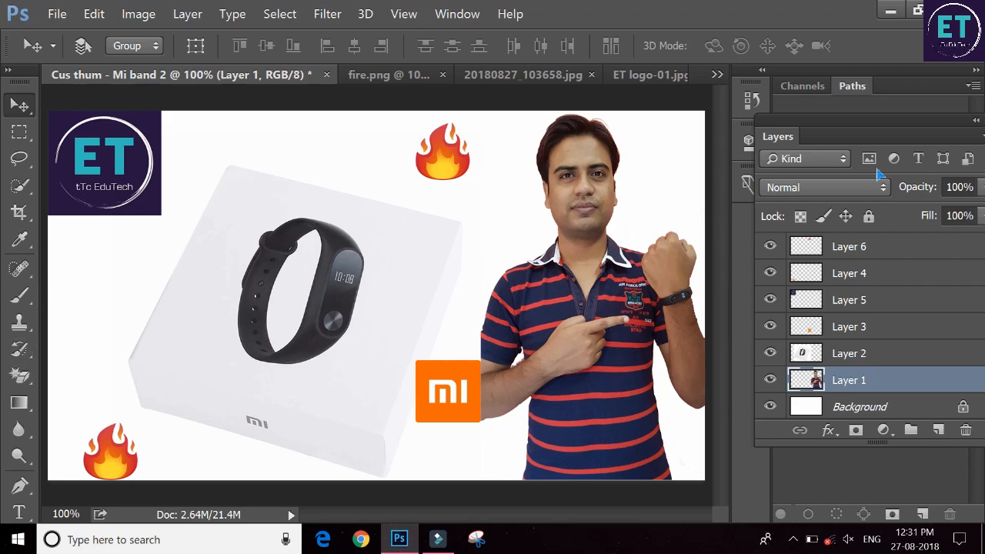
drag(880, 121, 891, 205)
click(802, 86)
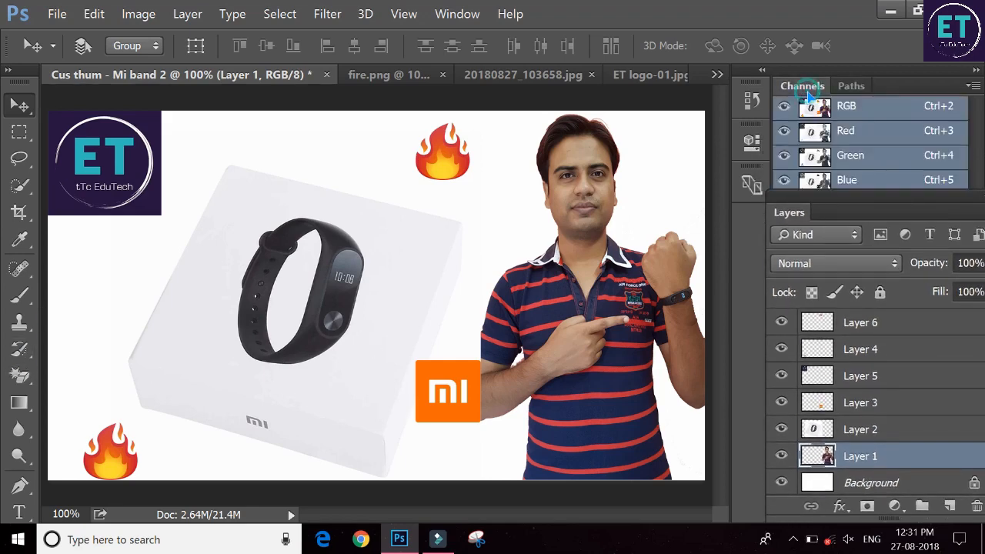
click(853, 87)
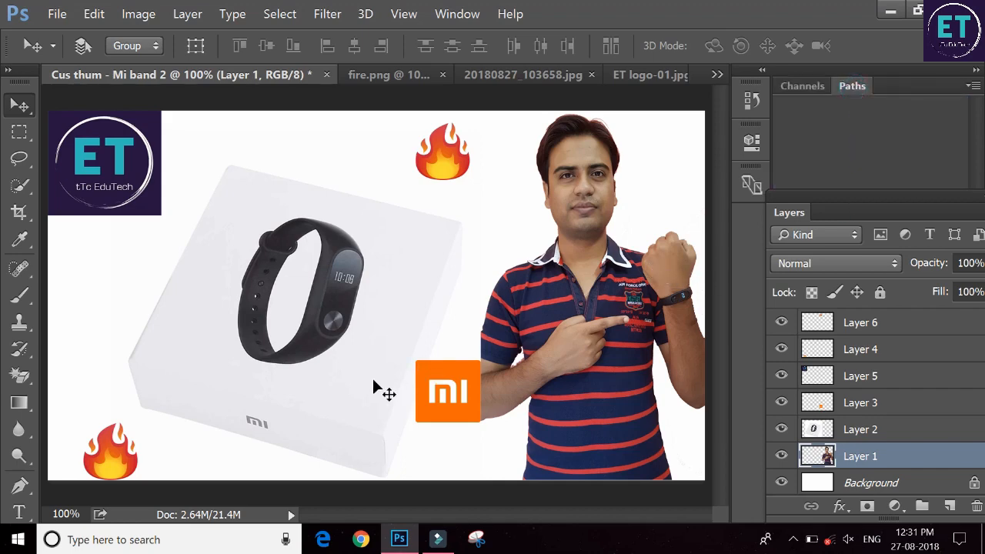
Set up the Blur tool for the portrait on Layer 1 with a 35 px brush at 16% hardness
click(19, 457)
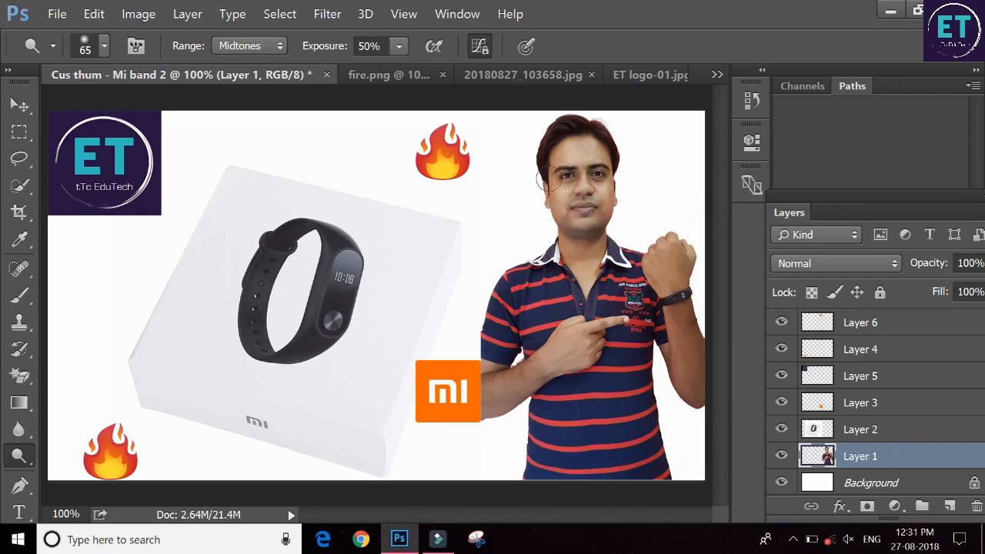
click(18, 429)
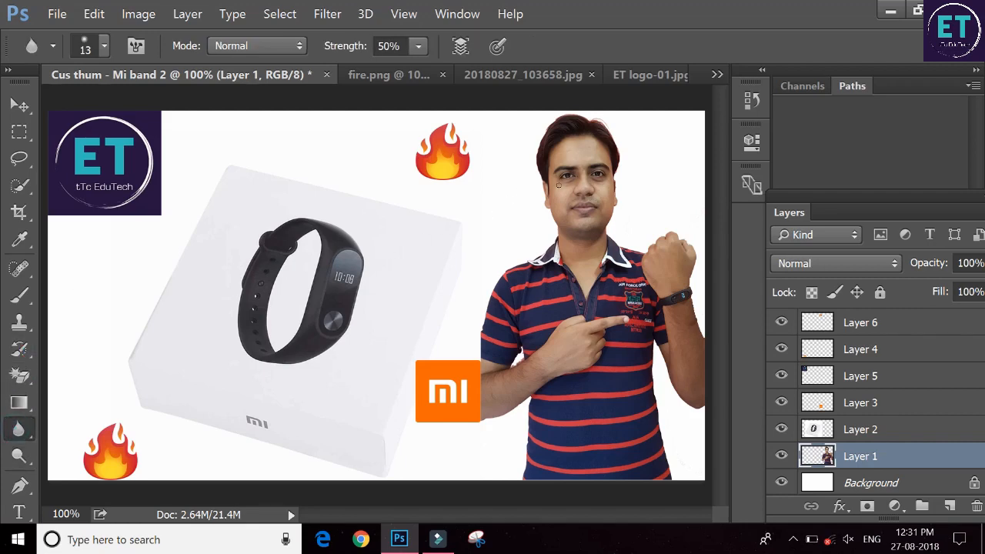
right_click(559, 186)
click(692, 234)
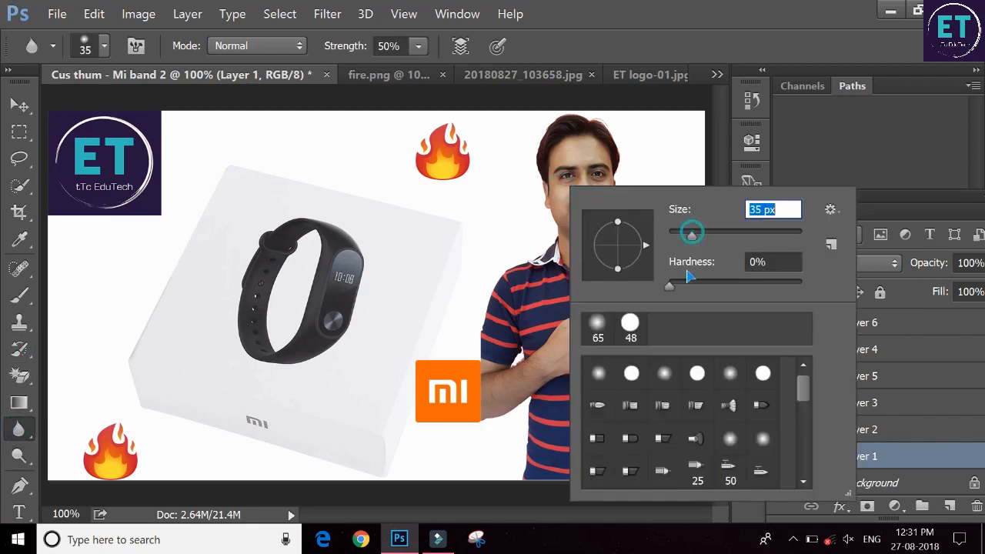
click(690, 285)
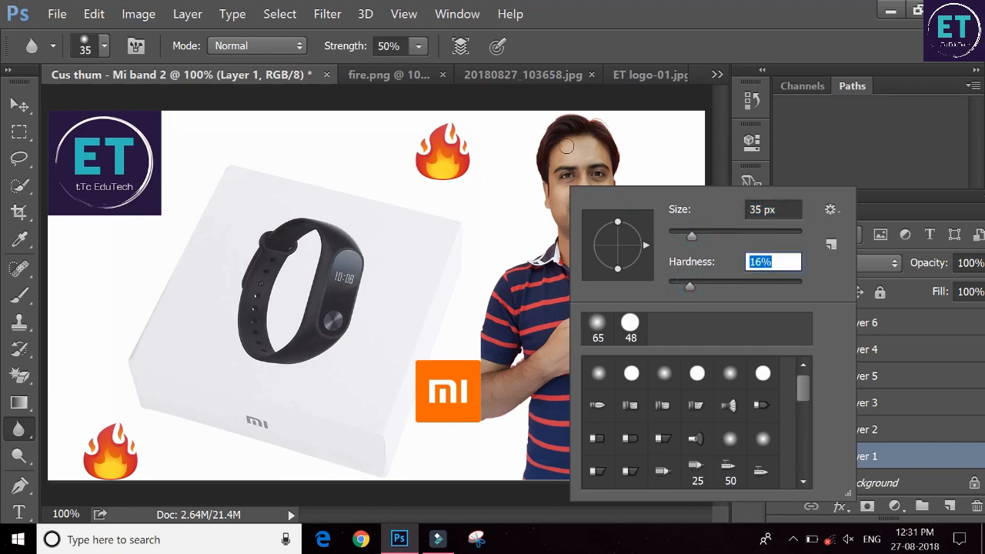
key(Return)
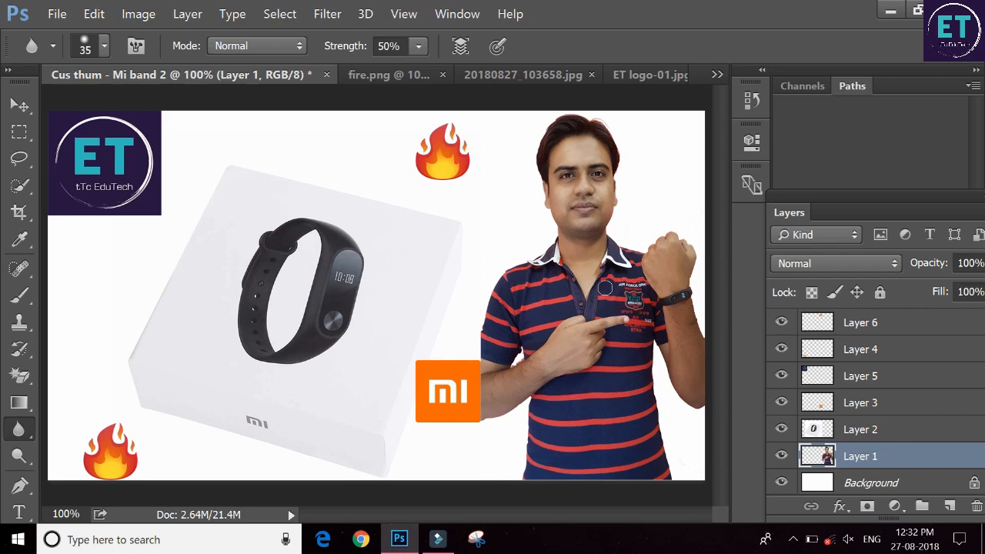
Save the layered thumbnail as the Photoshop file Cus thum - Mi band 2 in the Logo + Art folder with Maximize Compatibility on
click(55, 14)
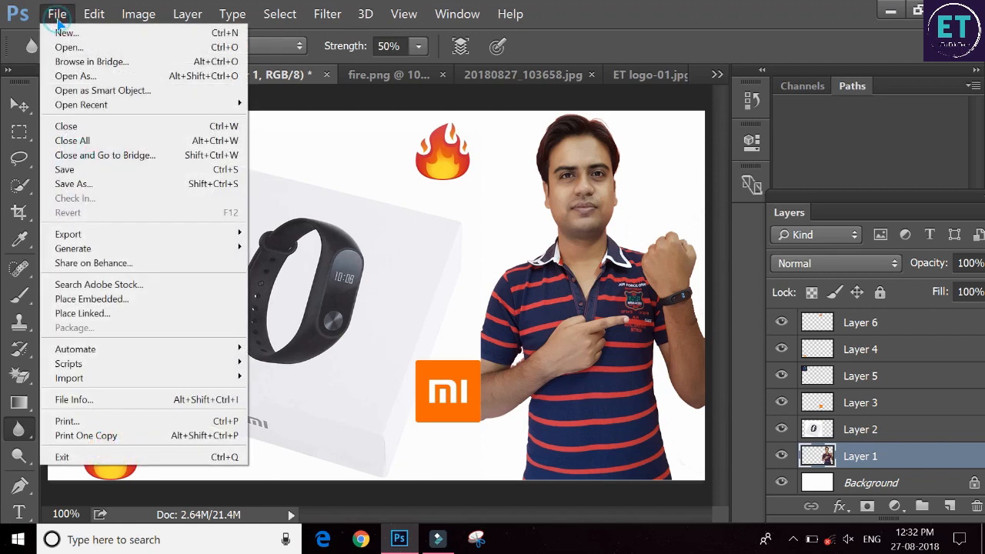
click(69, 184)
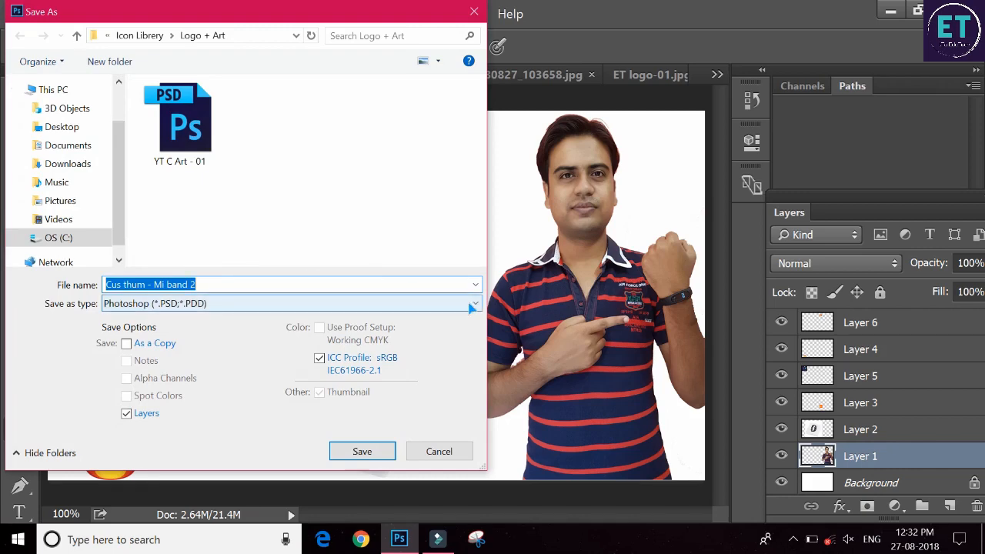
click(368, 451)
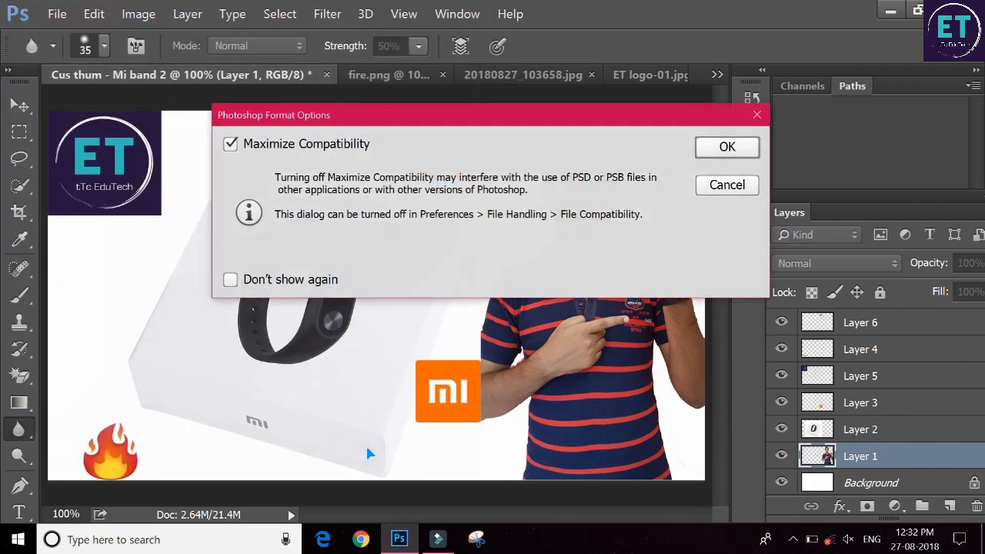
click(715, 154)
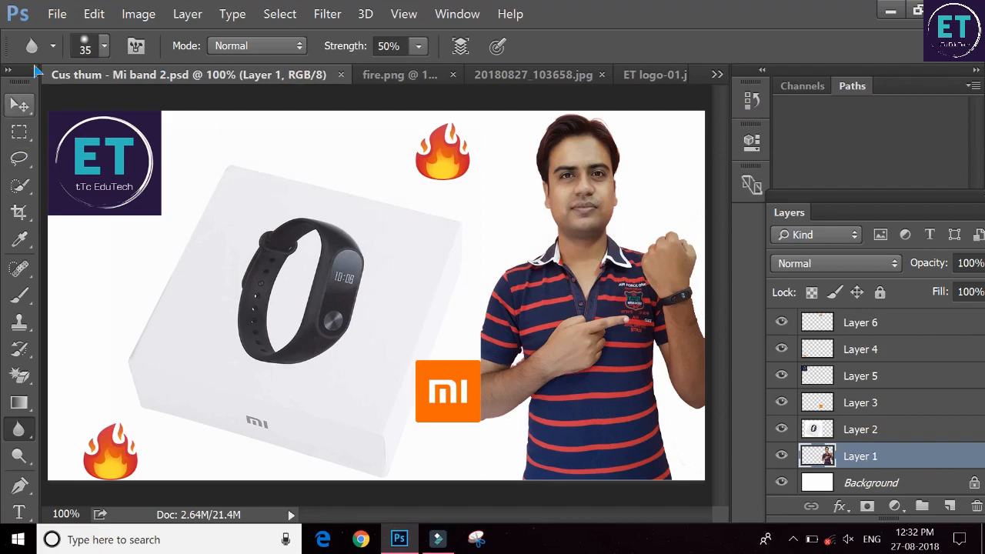
Save a JPEG copy of Cus thum - Mi band 2 in YouTube Drive's Thum raw folder at quality 9, Progressive with 3 scans
click(57, 14)
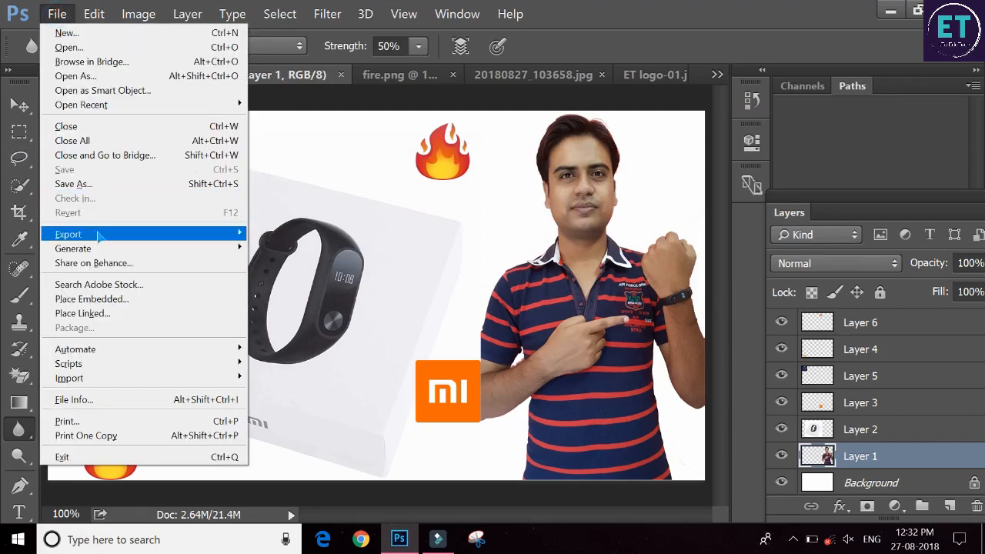
click(107, 185)
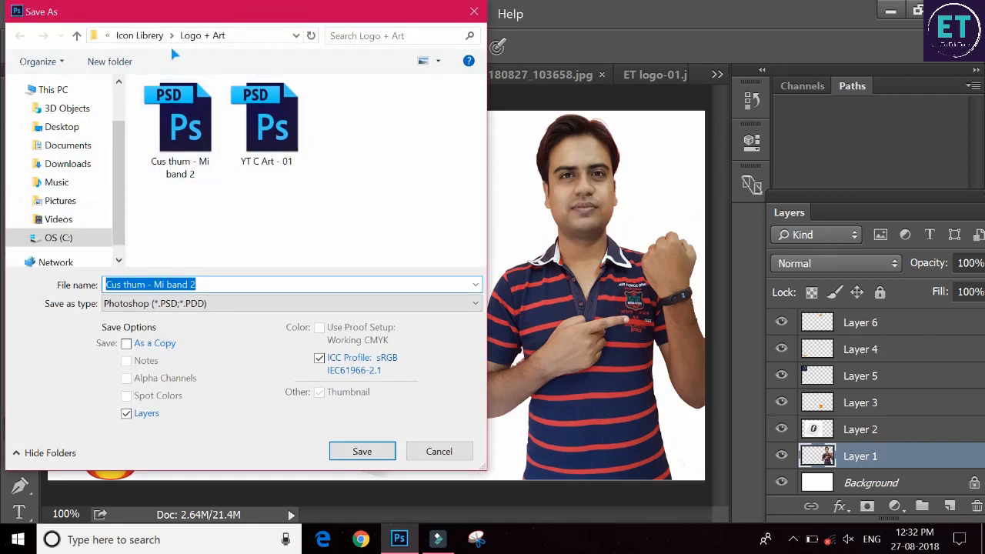
click(139, 36)
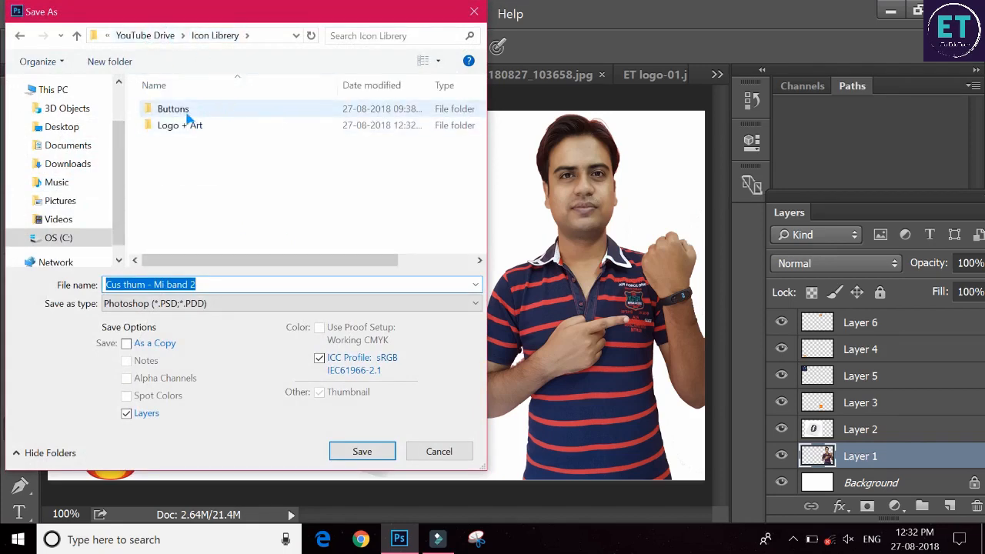
click(150, 35)
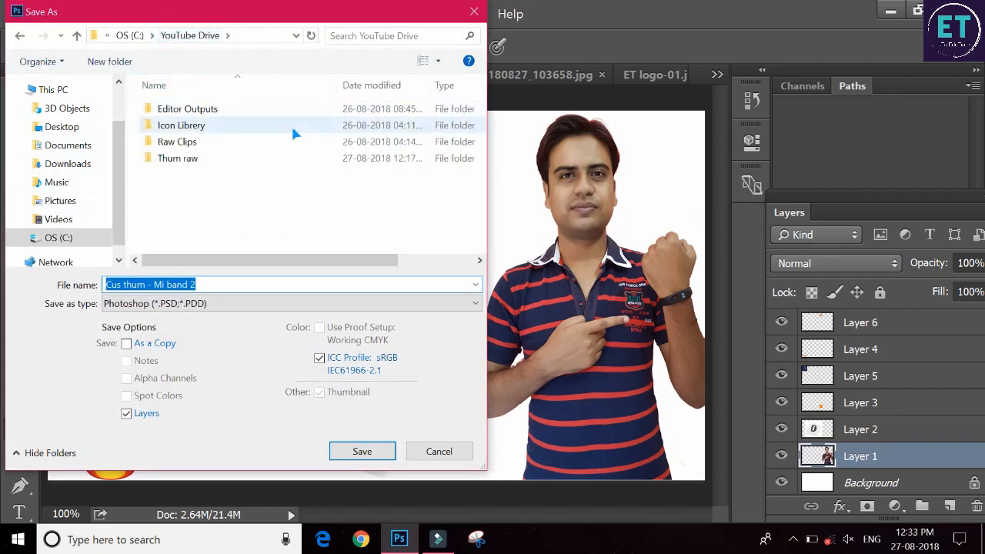
double_click(209, 159)
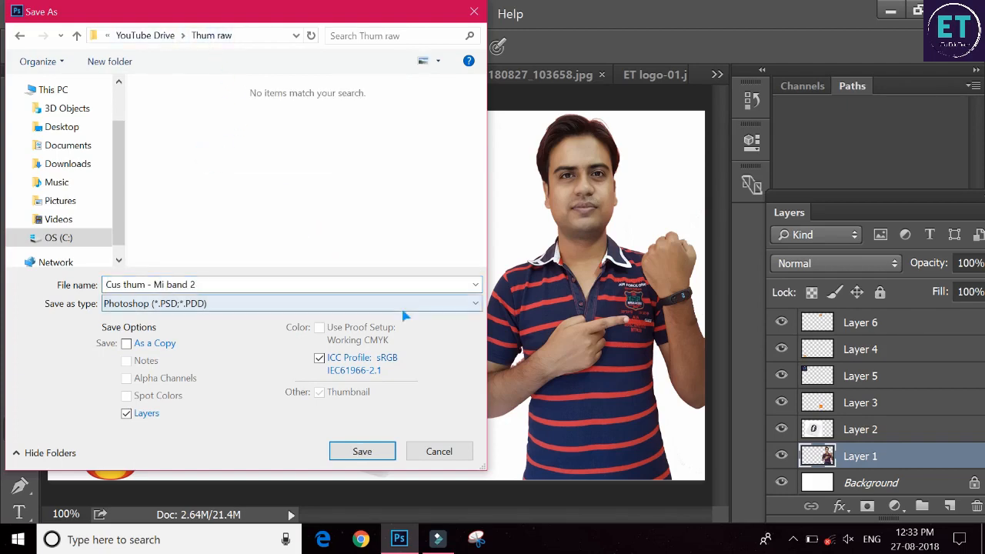
click(472, 307)
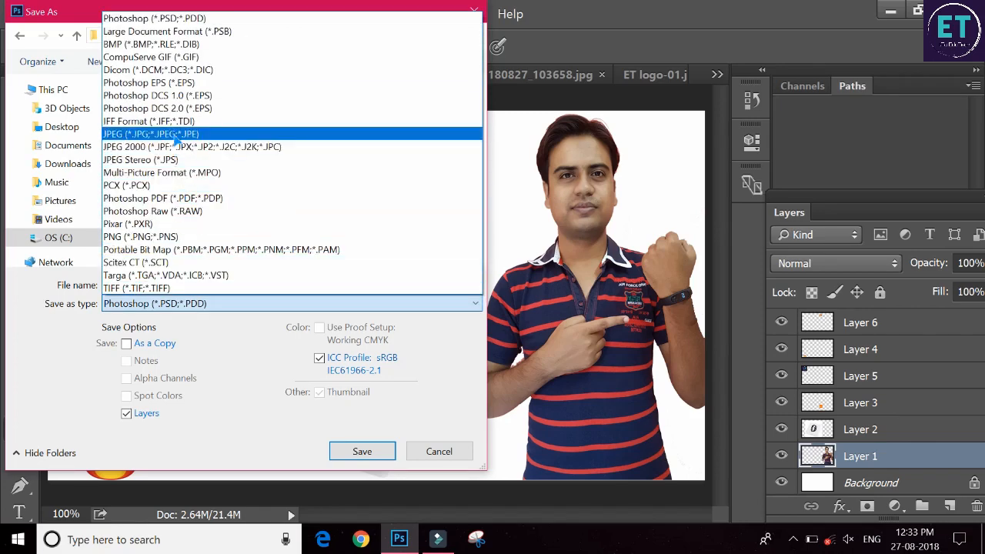
click(175, 136)
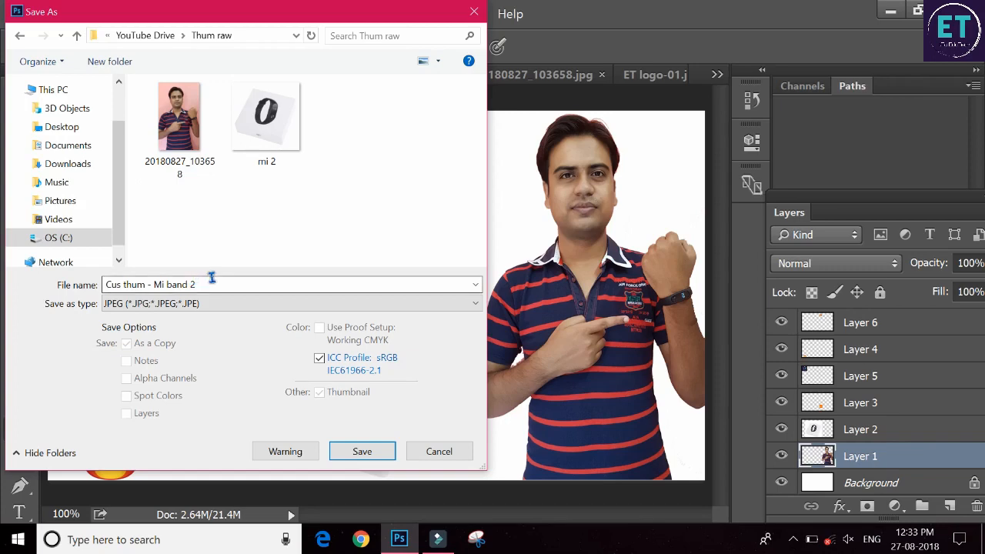
click(361, 452)
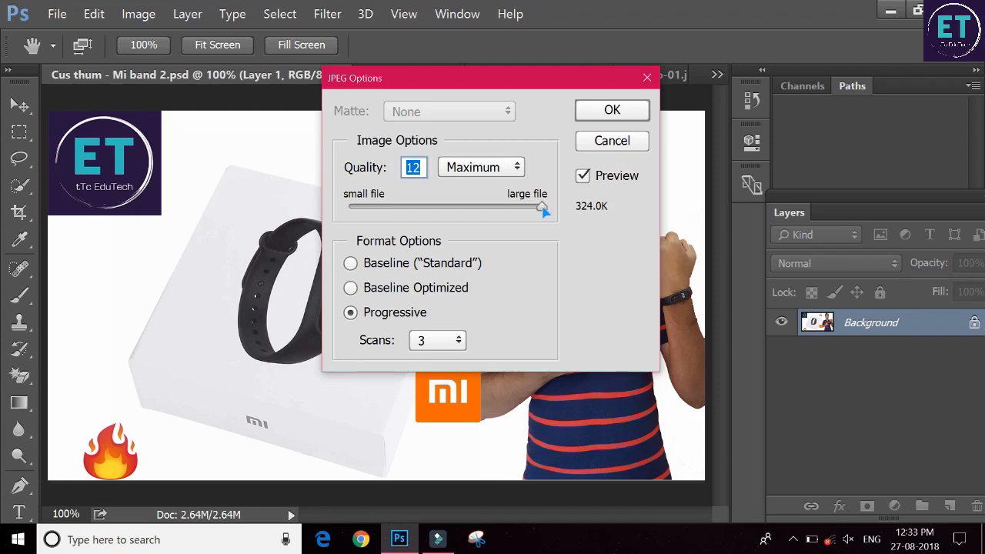
drag(542, 207, 490, 207)
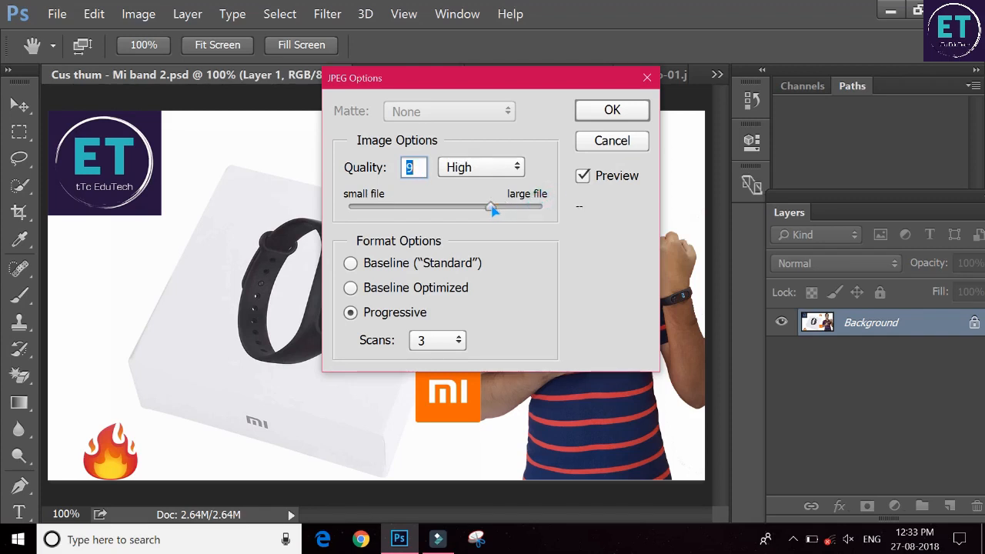
click(631, 114)
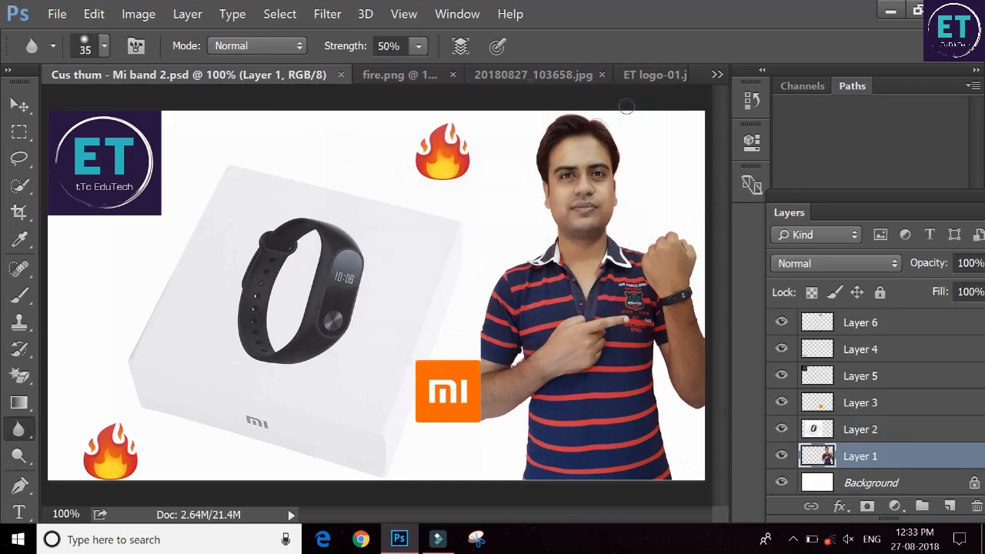